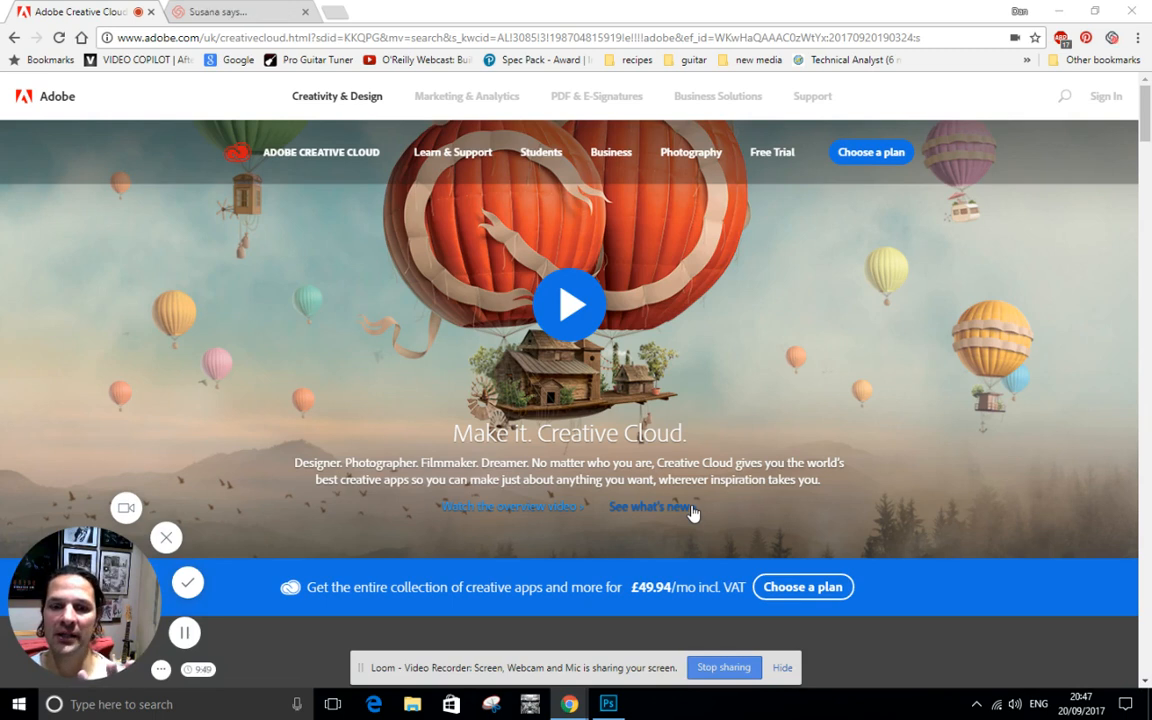
Step: Switch to Photoshop, hide the inks layer of dredd cam.jpg and place the Layers panel beside the artwork
left_click(608, 704)
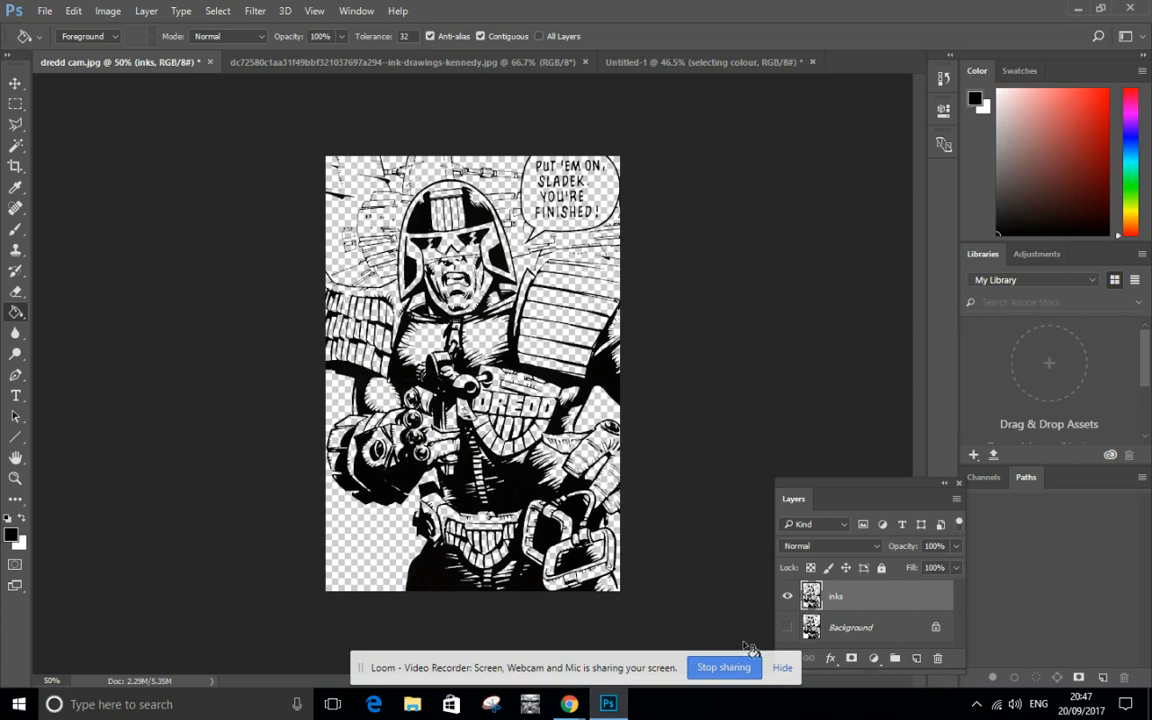
left_click(789, 598)
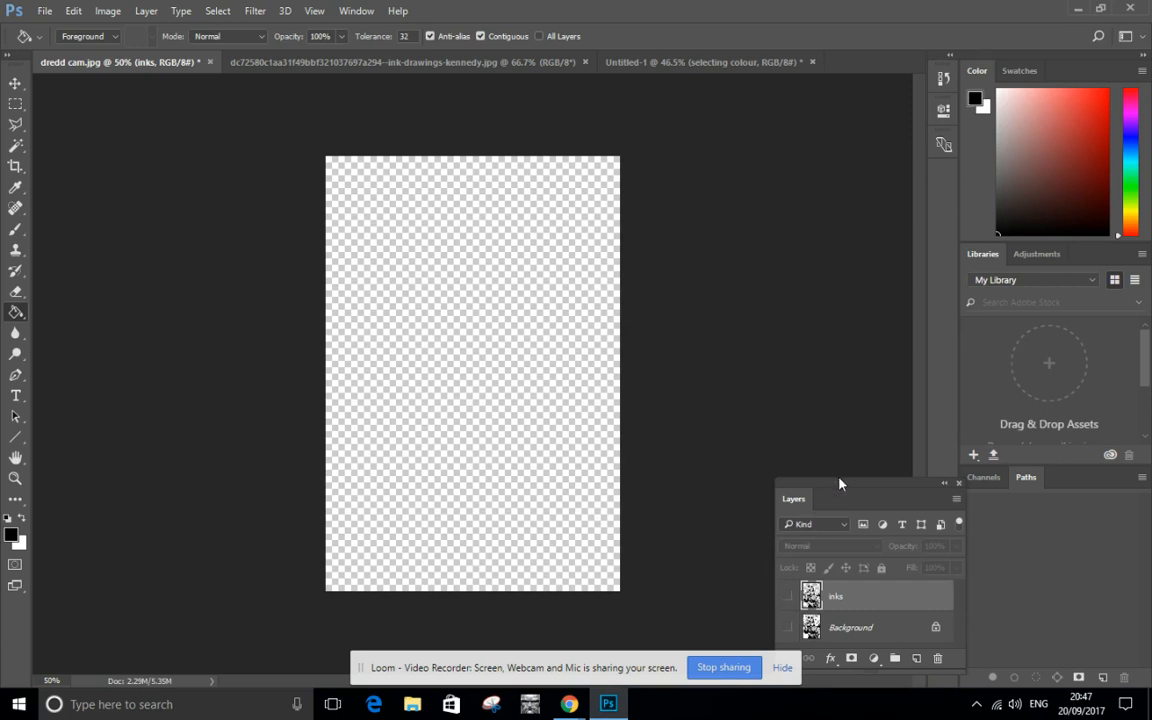
left_click_drag(838, 484, 748, 194)
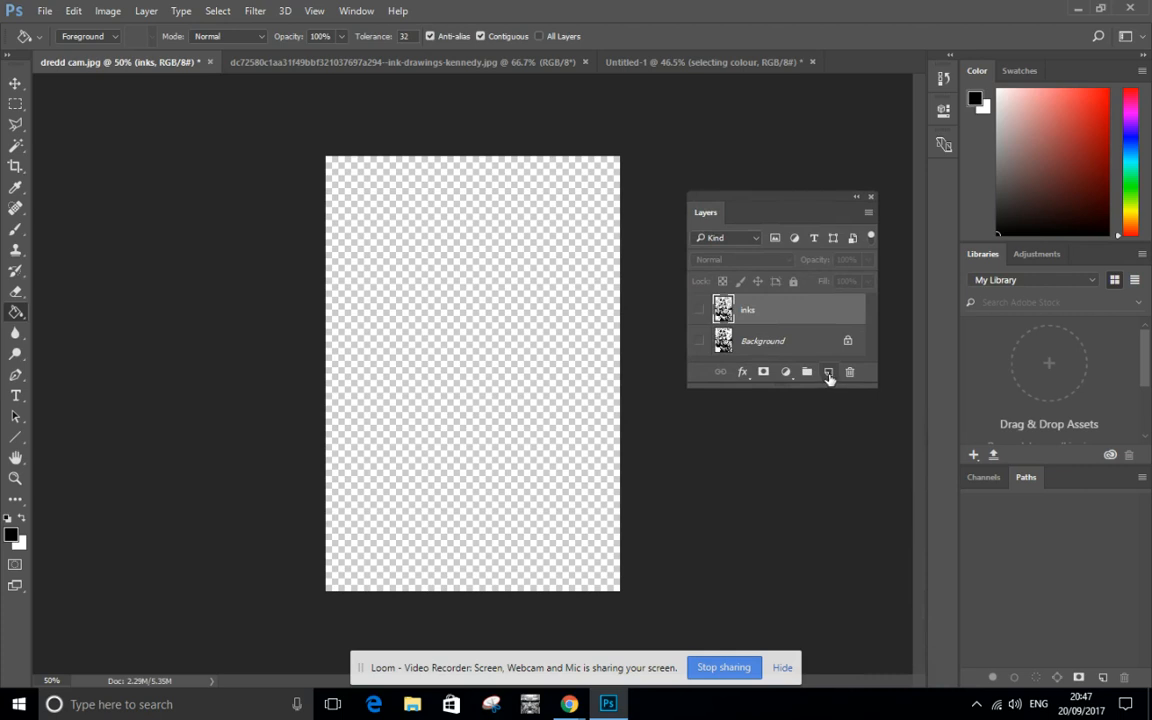
Step: Add a new layer above the inks layer and name it body
left_click(829, 374)
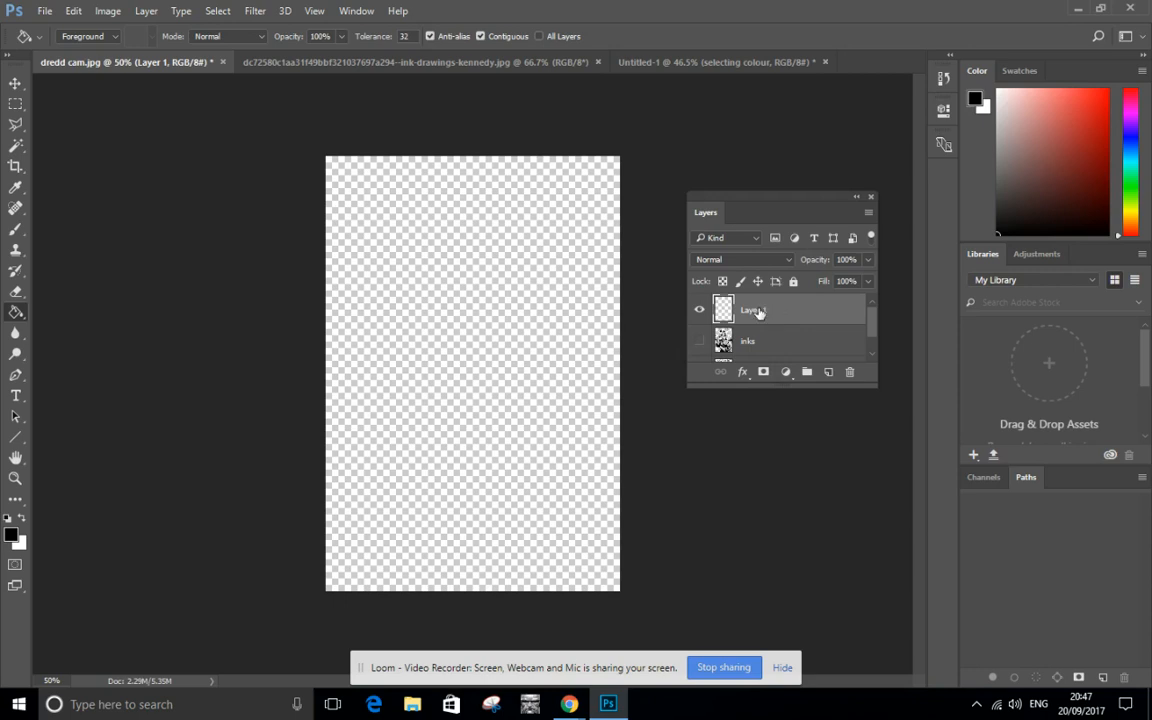
double_click(756, 311)
type("body")
key("Return")
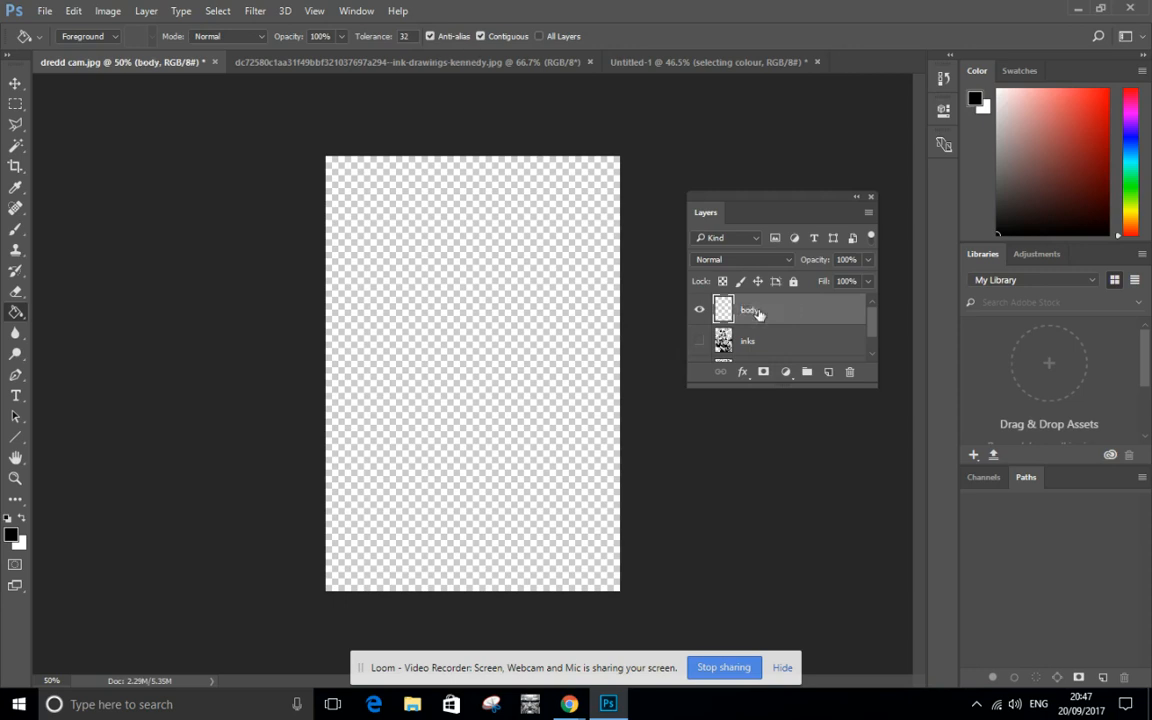
Step: With the inks hidden, draw a four-sided Polygonal Lasso selection in the upper canvas and fill it with black on the body layer
left_click(700, 342)
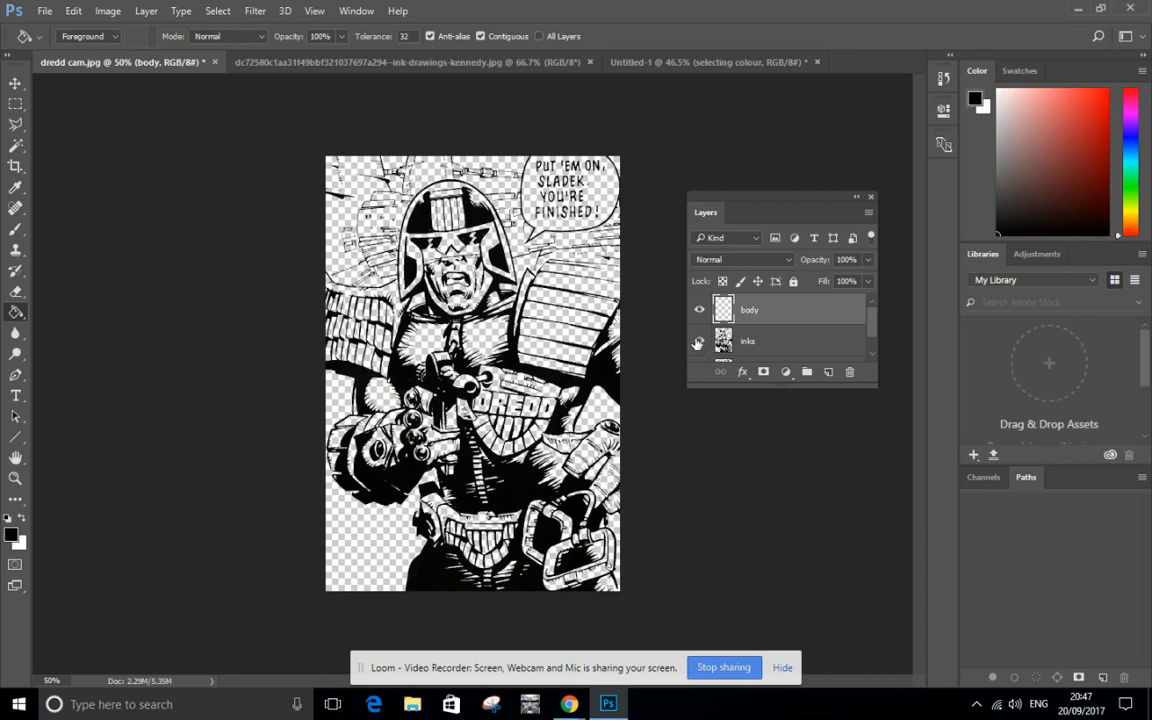
left_click(699, 342)
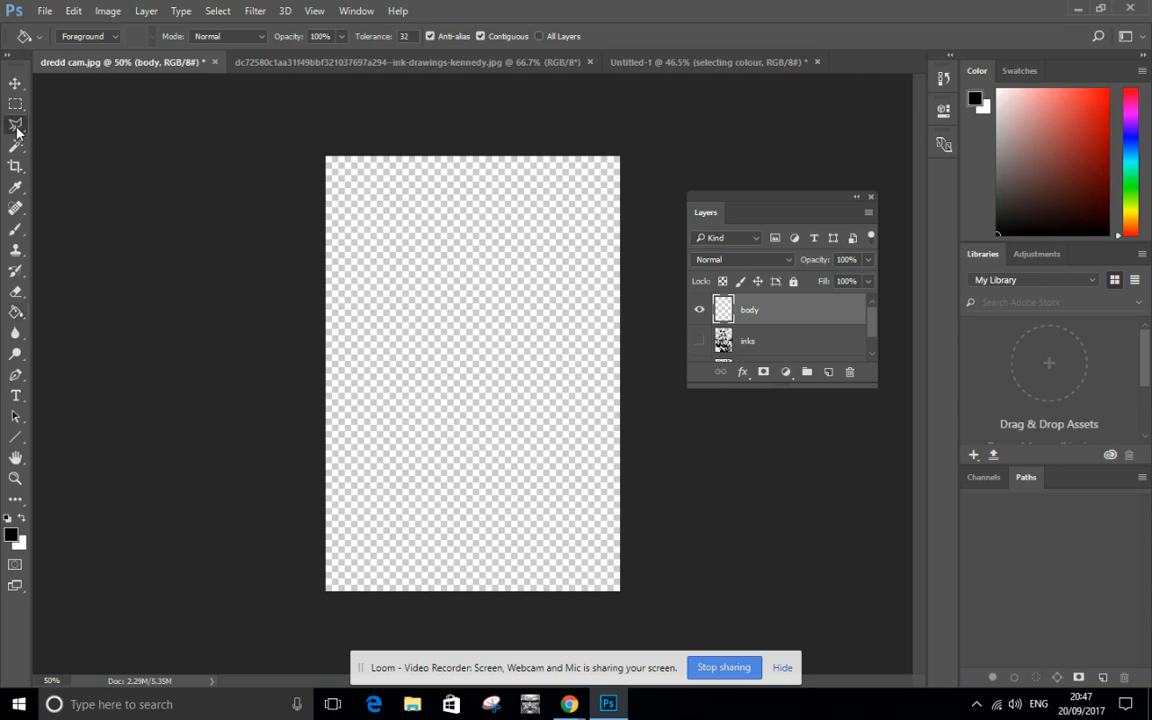
left_click(16, 126)
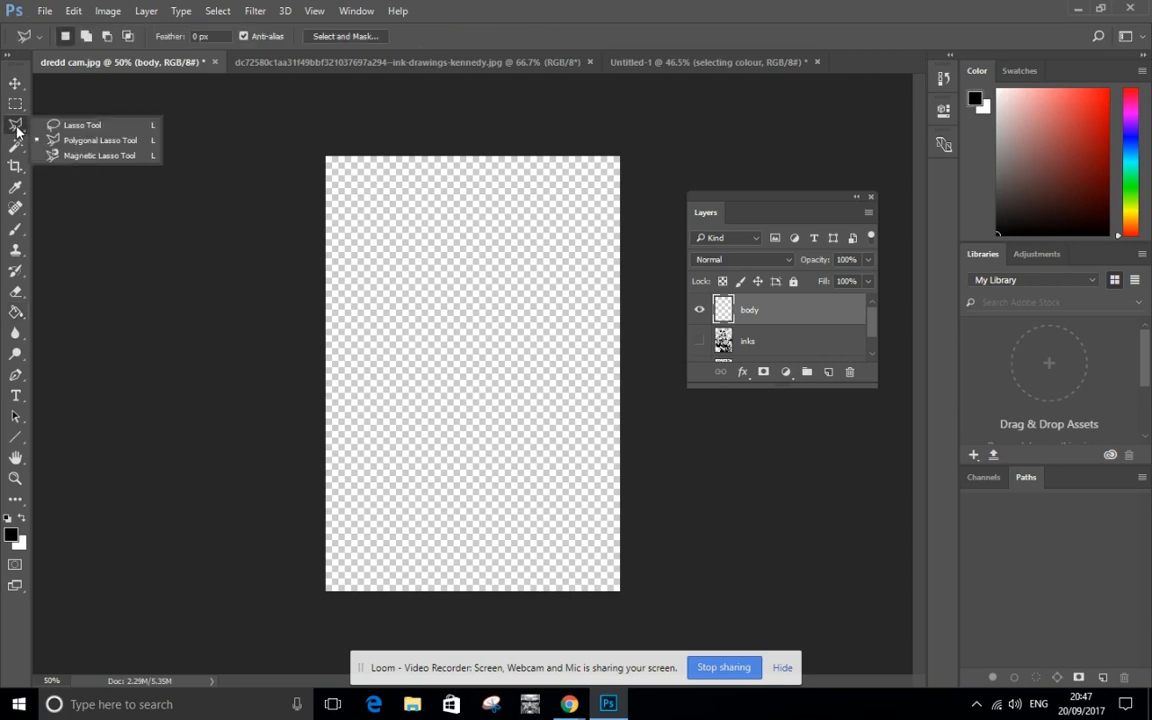
left_click(75, 142)
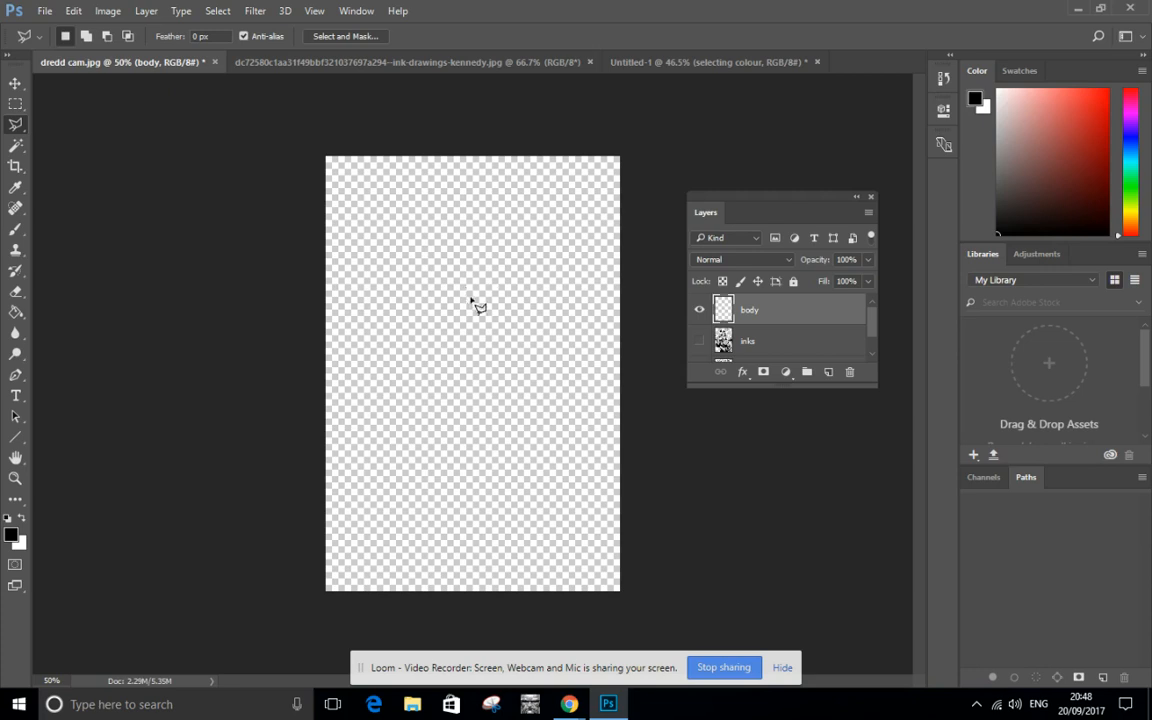
left_click(473, 203)
left_click(373, 250)
left_click(443, 392)
left_click(542, 272)
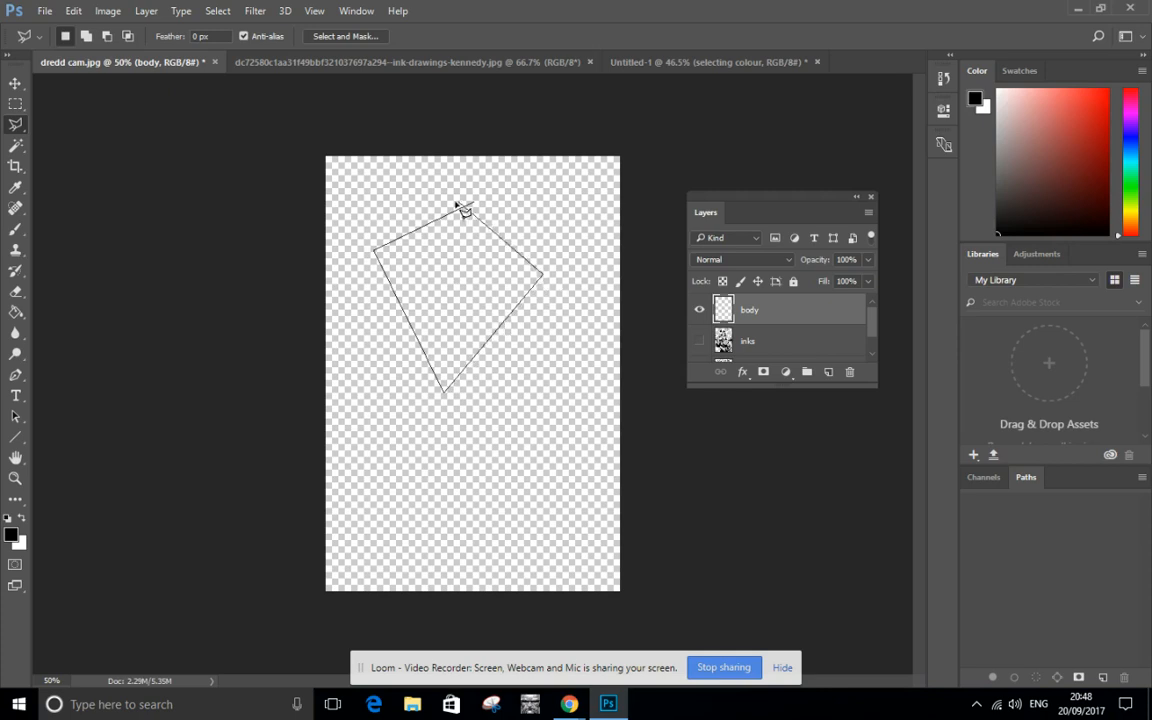
left_click(474, 205)
left_click(14, 313)
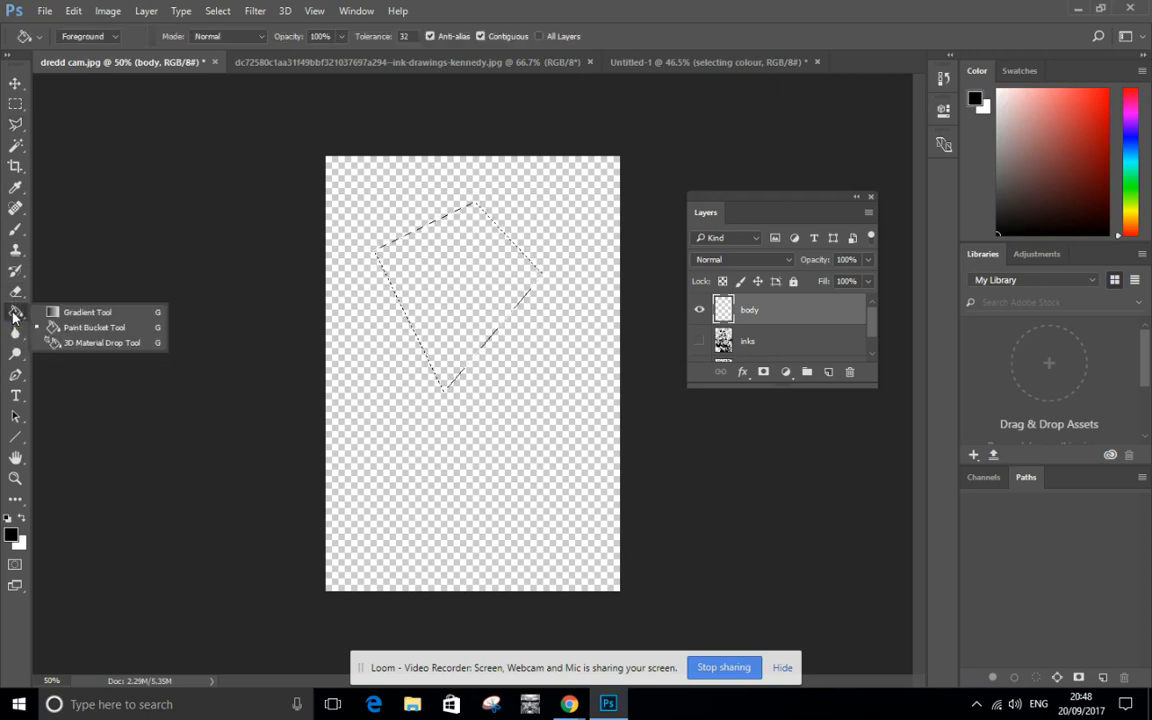
left_click(465, 279)
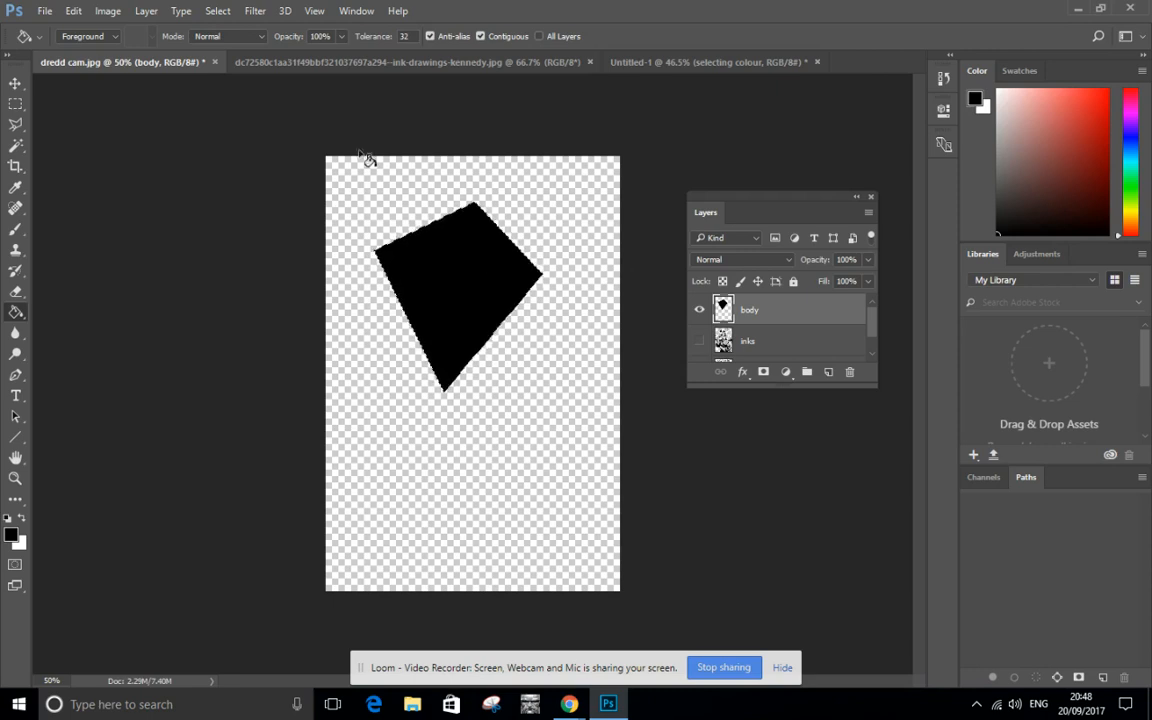
Step: Undo the black fill and the four-sided selection on the body layer
left_click(74, 11)
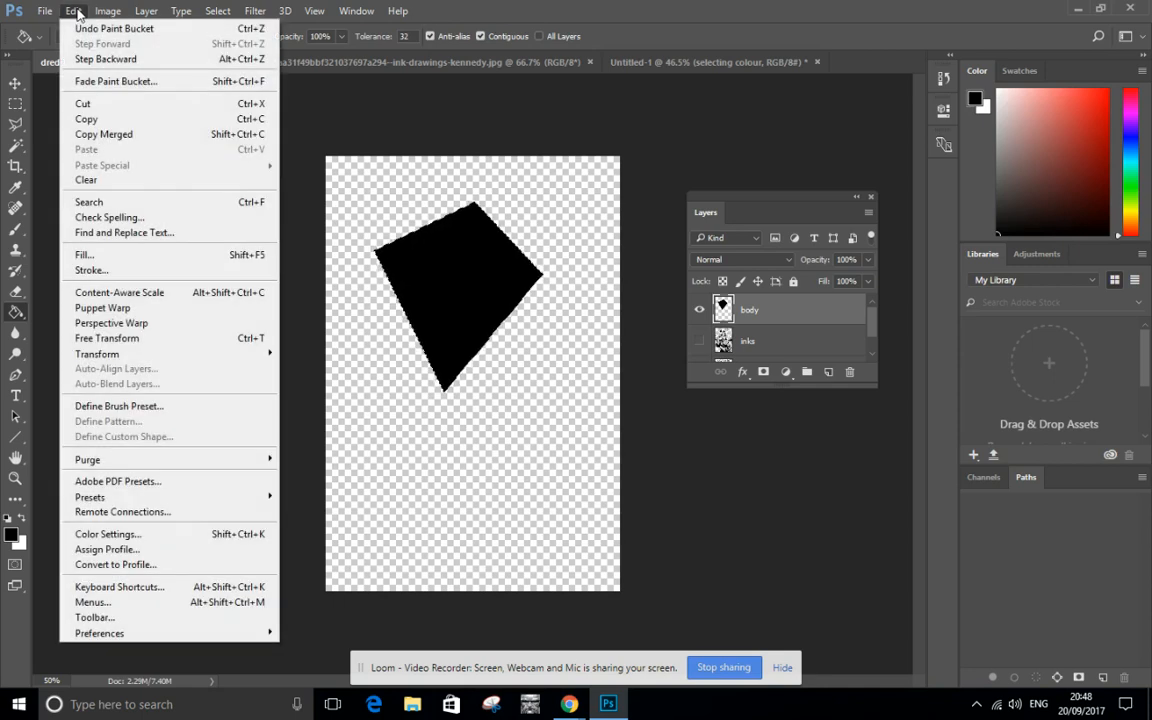
left_click(80, 59)
left_click(83, 17)
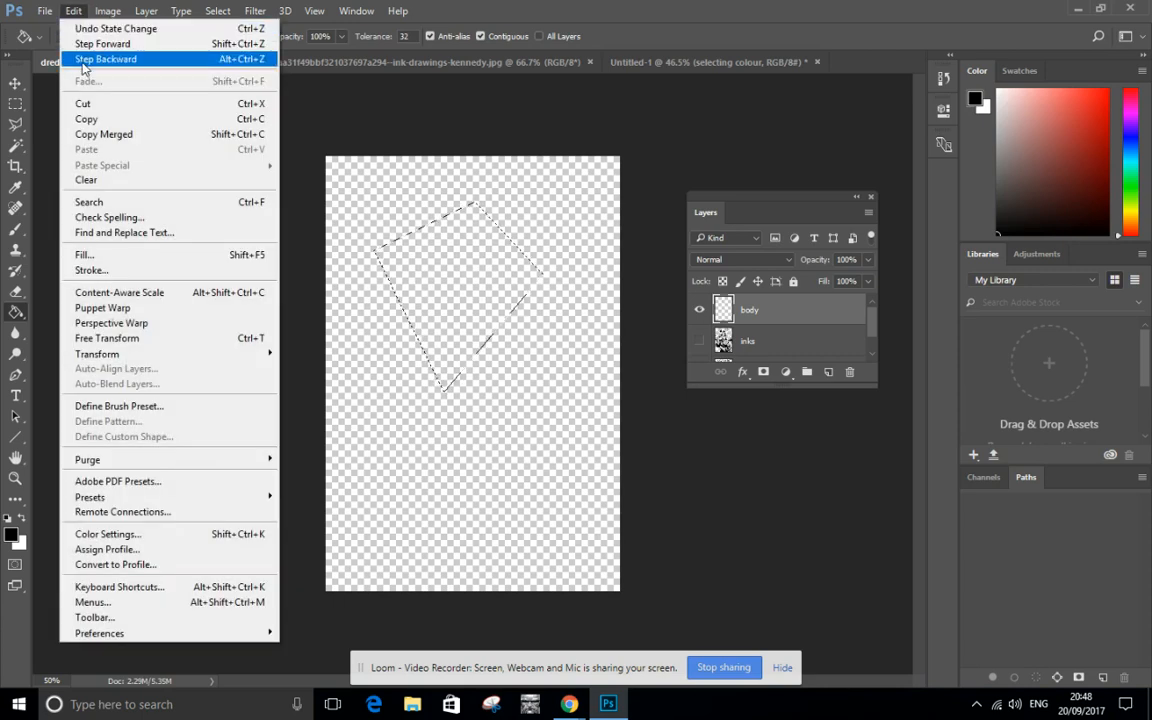
left_click(83, 61)
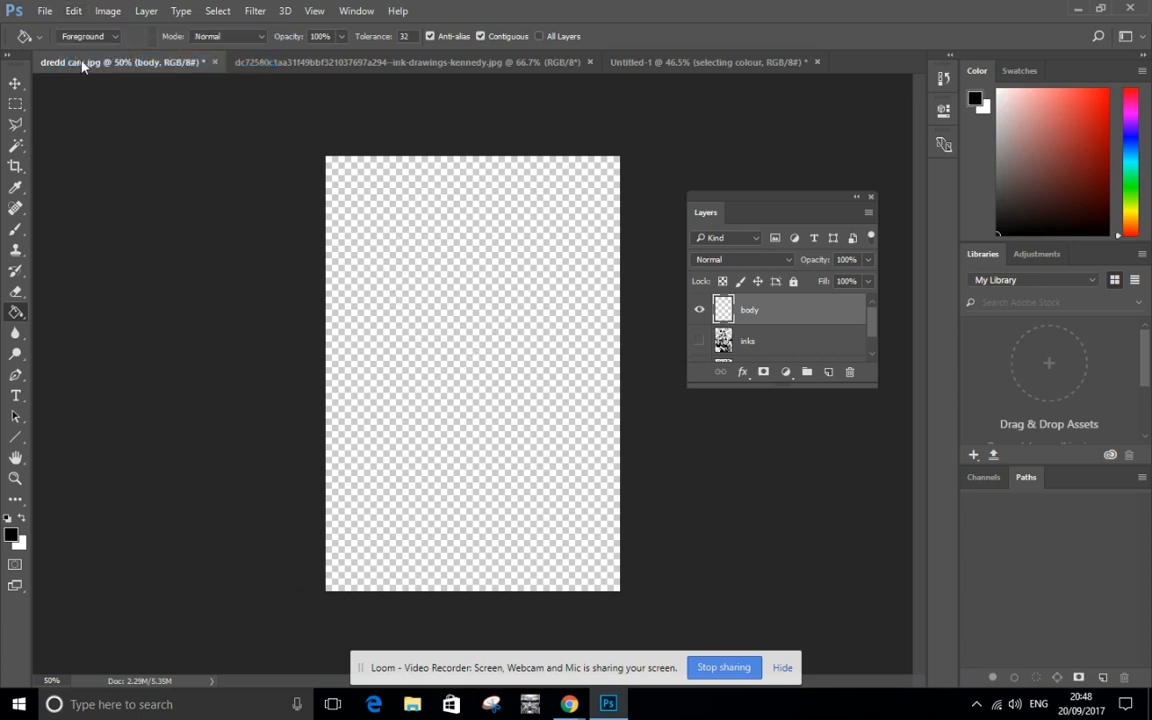
Step: Show the inks layer and outline the character's torso, from the neck down to the canvas edge, with the Polygonal Lasso
left_click(14, 127)
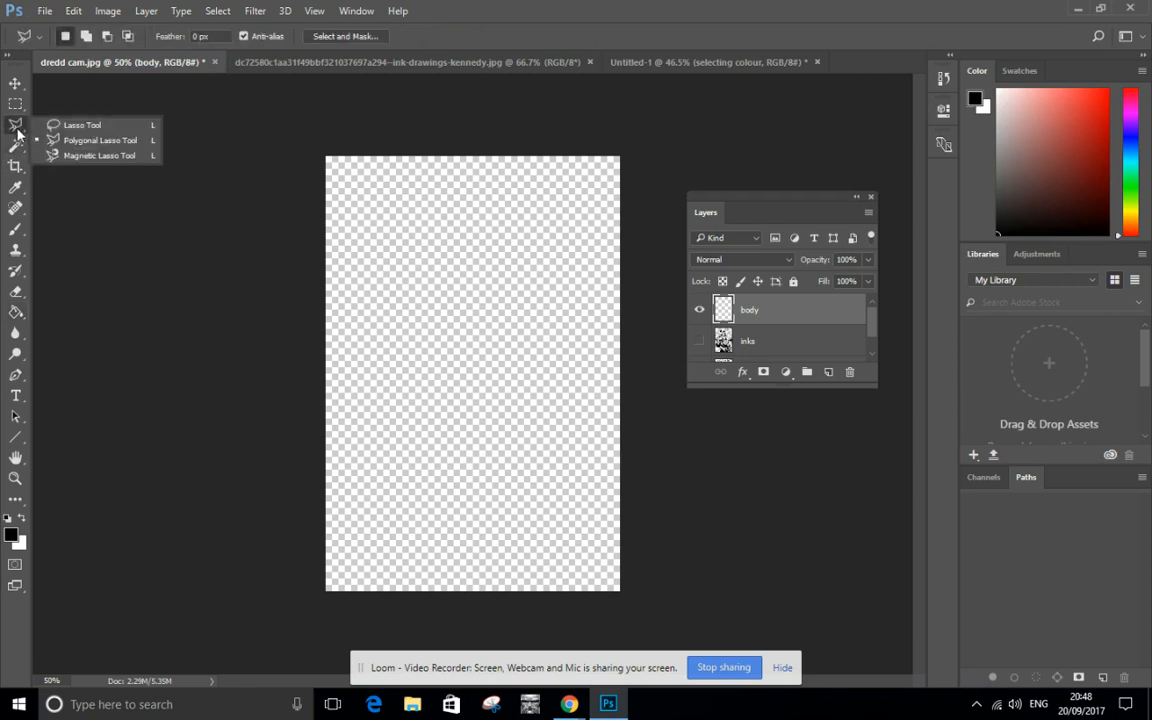
left_click(52, 140)
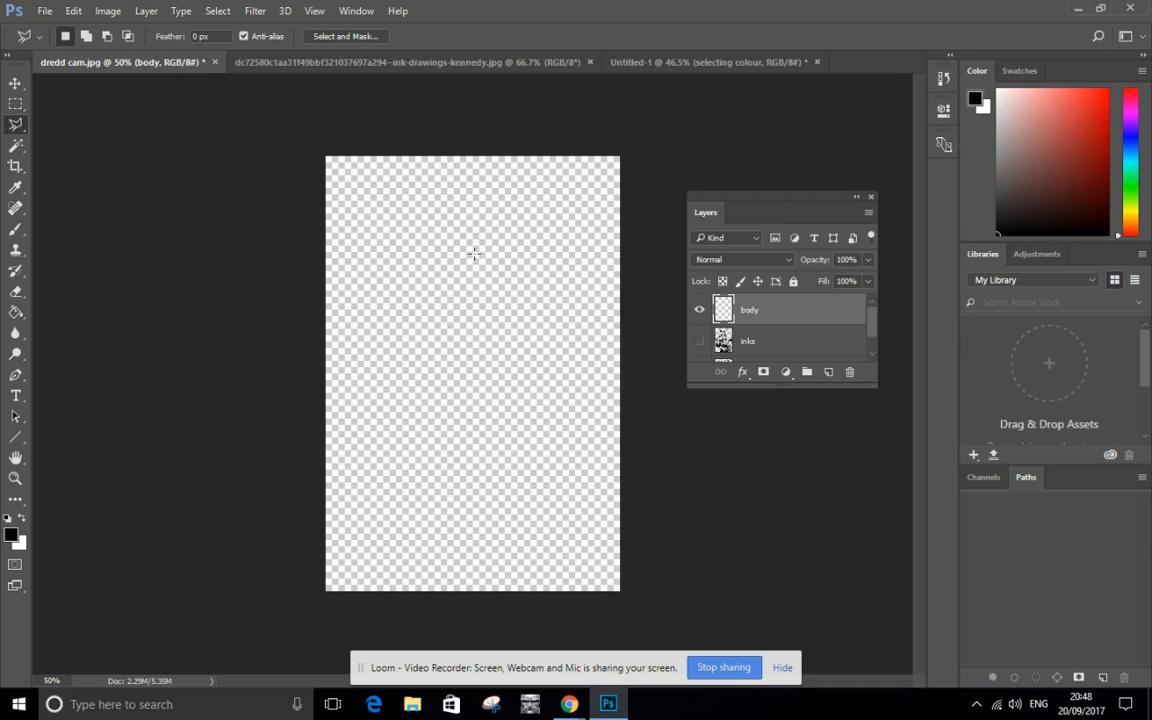
left_click(700, 342)
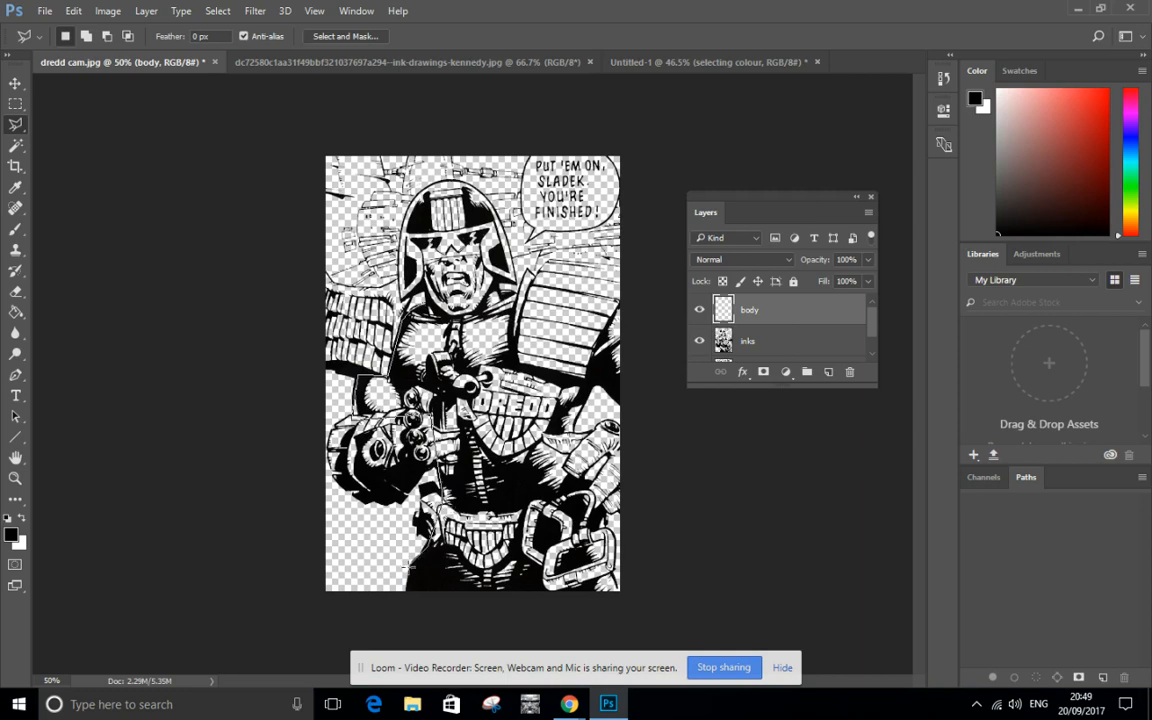
mouse_move(408, 592)
left_mouse_down()
mouse_move(515, 584)
mouse_move(610, 584)
left_mouse_up()
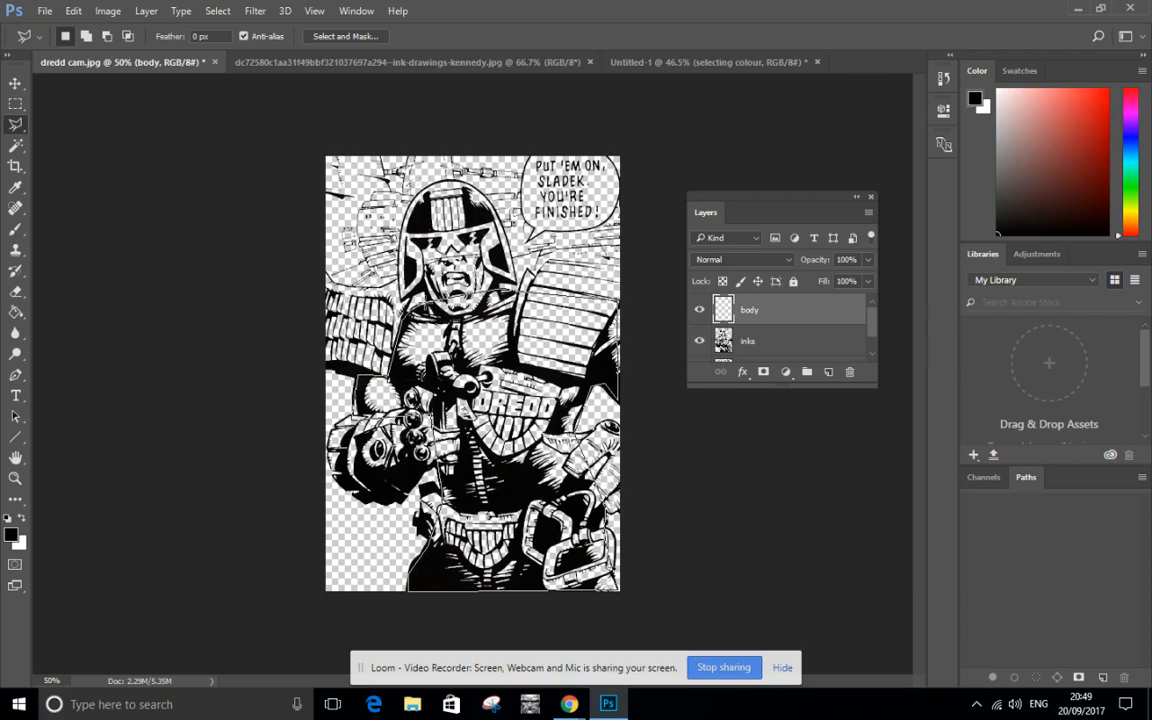
left_click(603, 588)
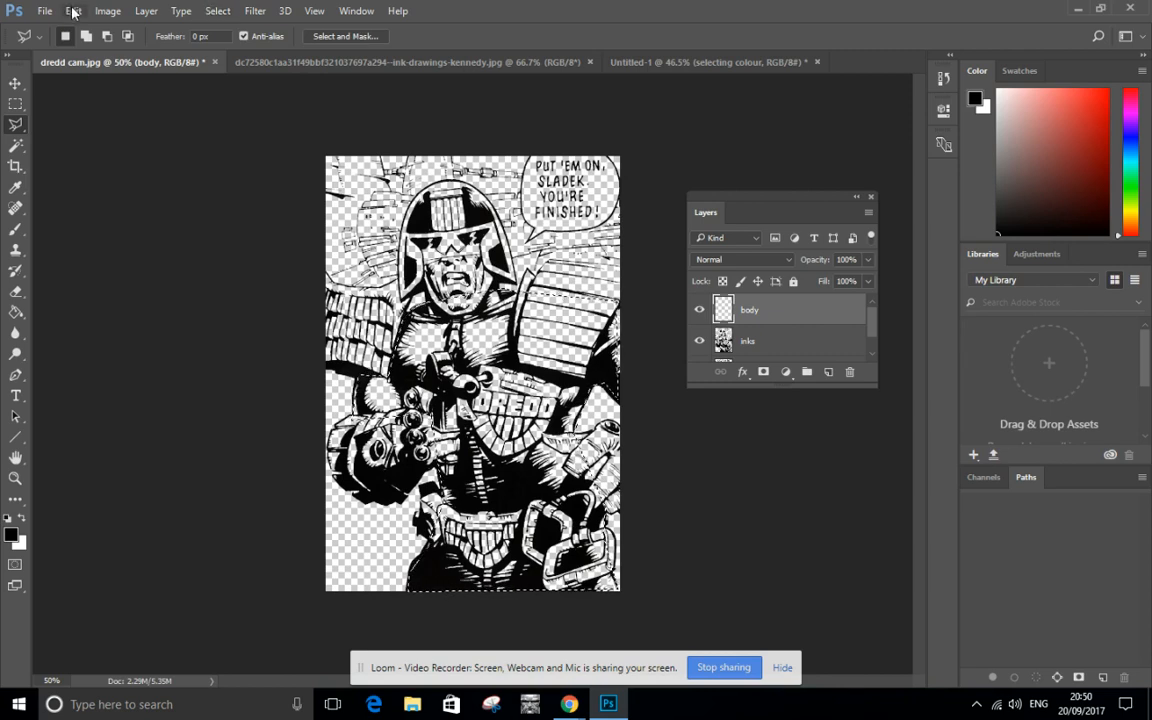
Step: Save the torso selection as a new channel named BODY in dredd cam.jpg
left_click(216, 12)
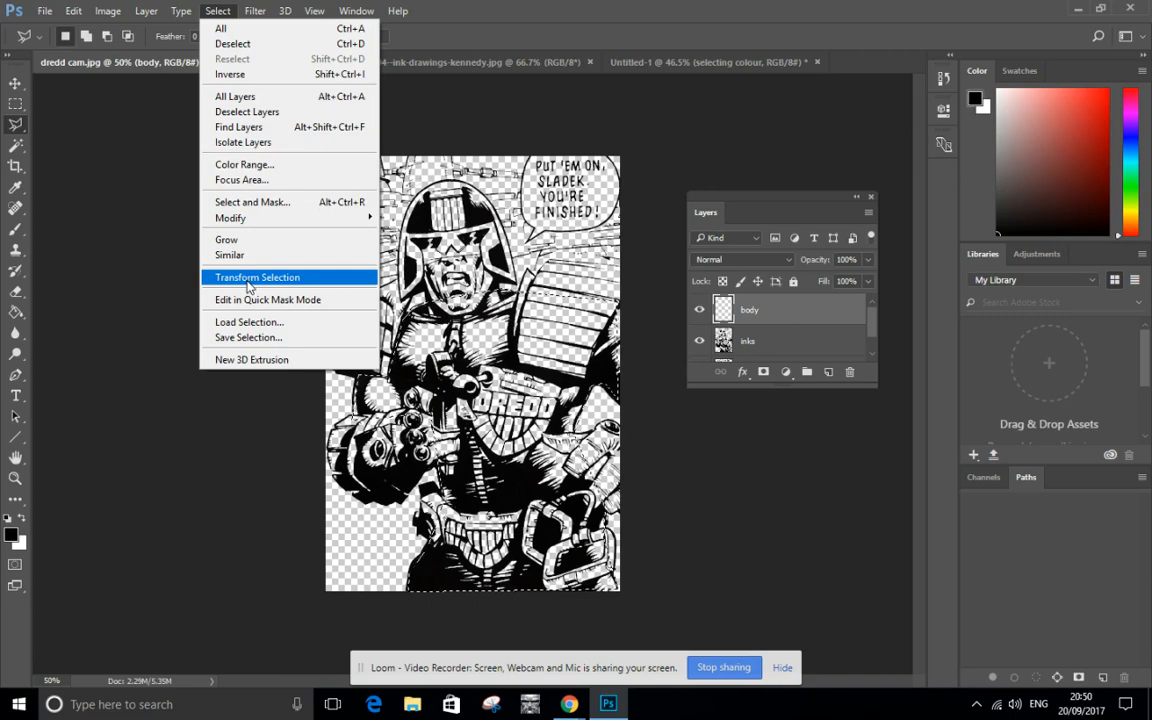
left_click(252, 341)
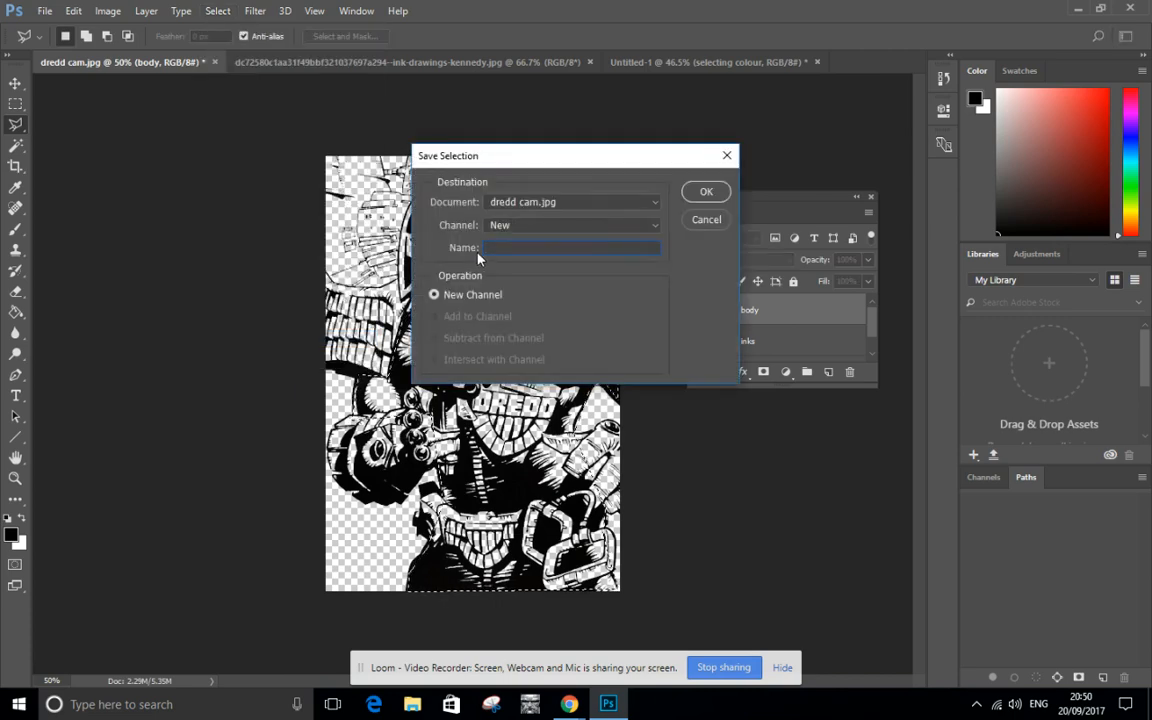
type("BODY")
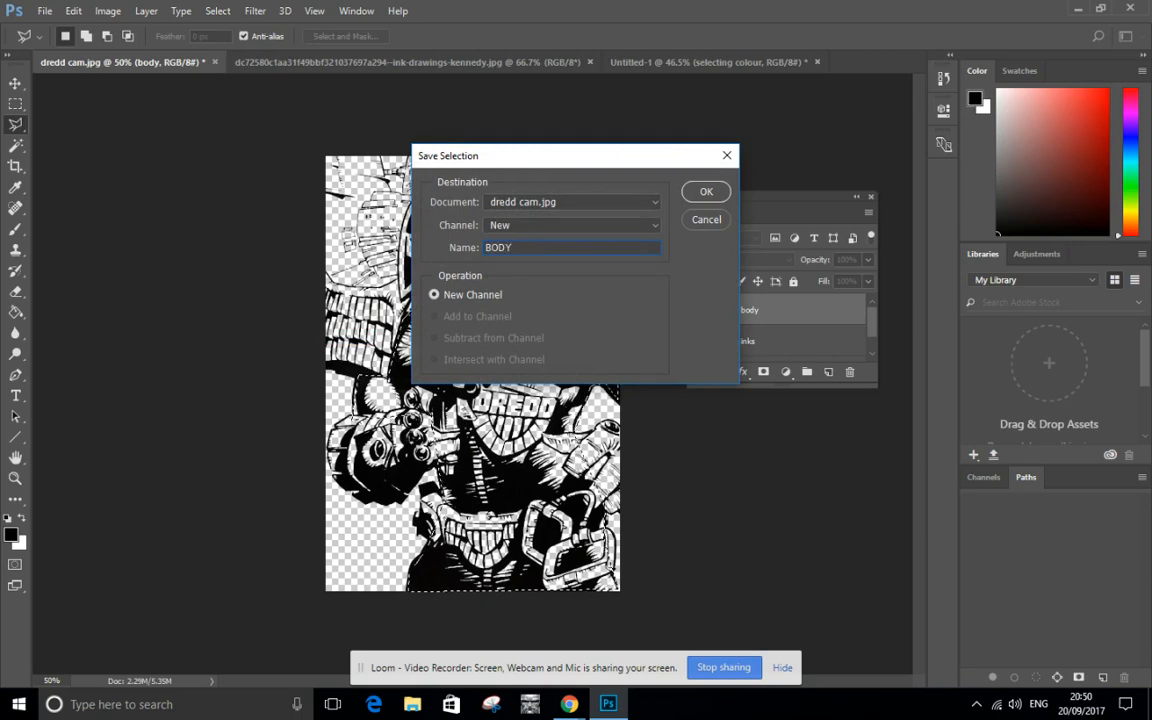
left_click(708, 194)
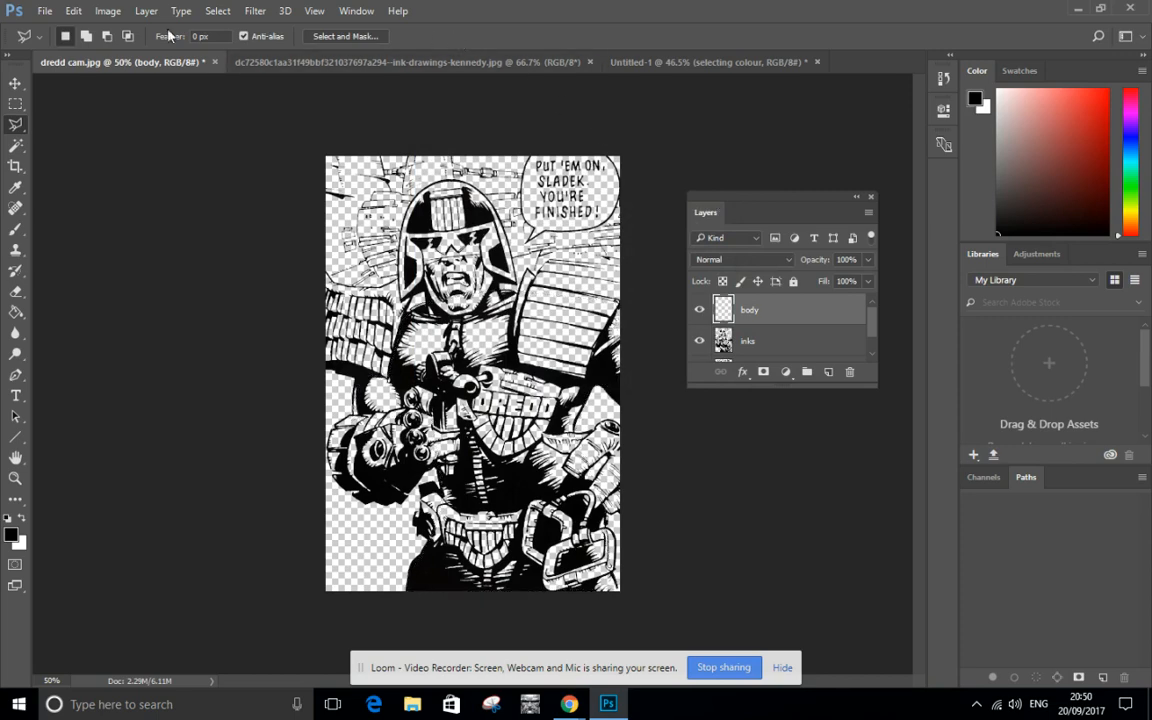
Step: Load the saved BODY channel as a new selection
left_click(219, 11)
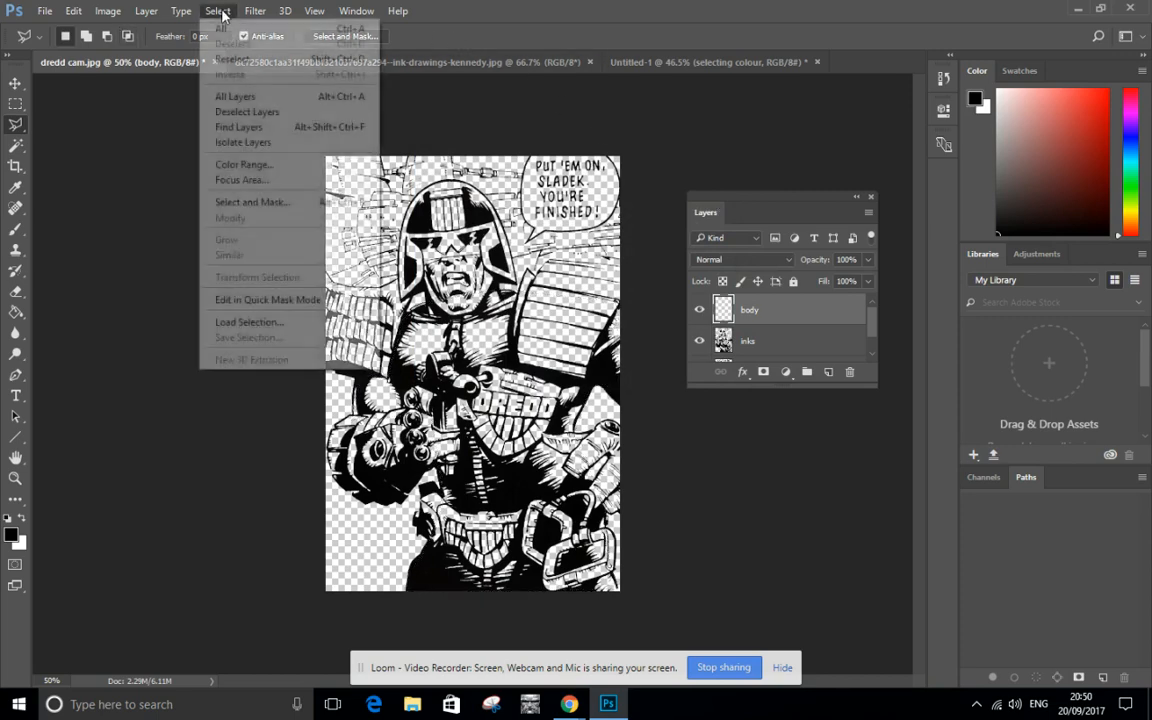
left_click(230, 323)
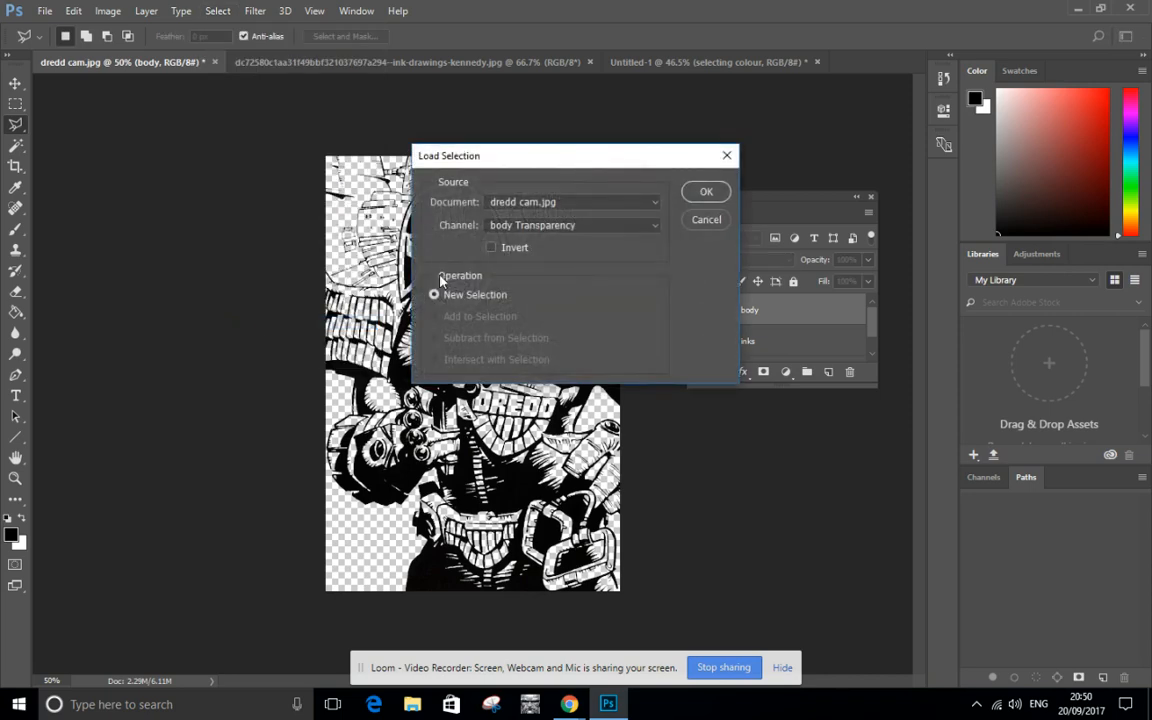
left_click(547, 228)
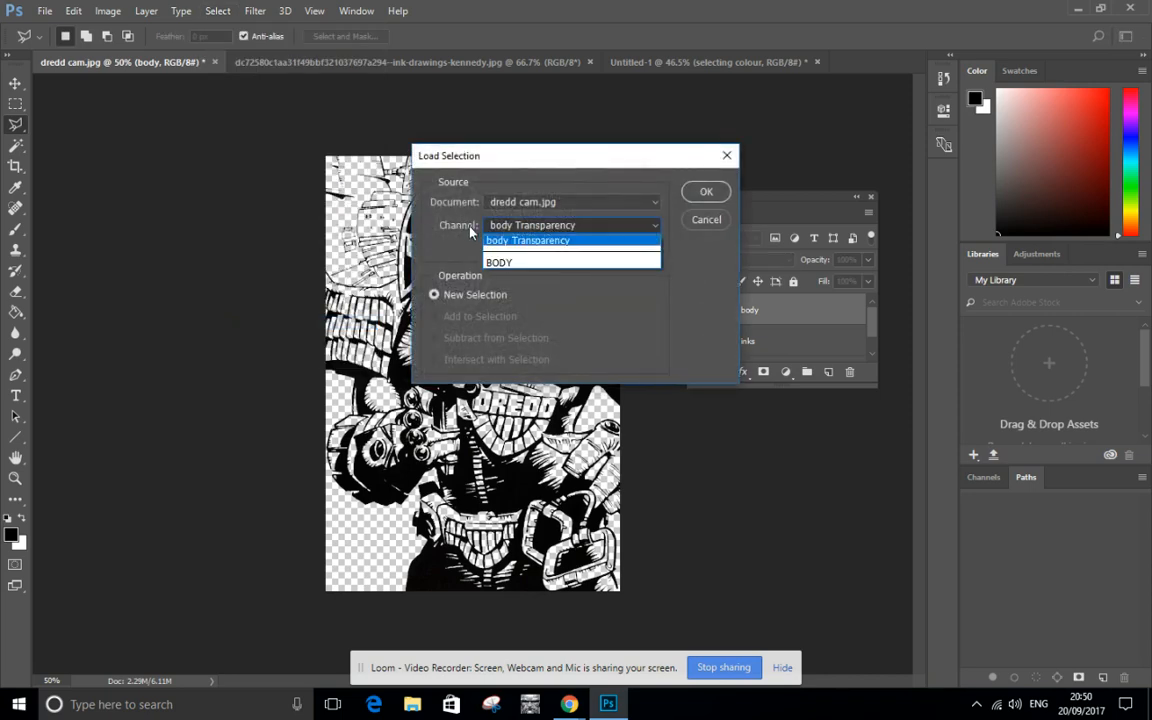
left_click(507, 264)
left_click(700, 193)
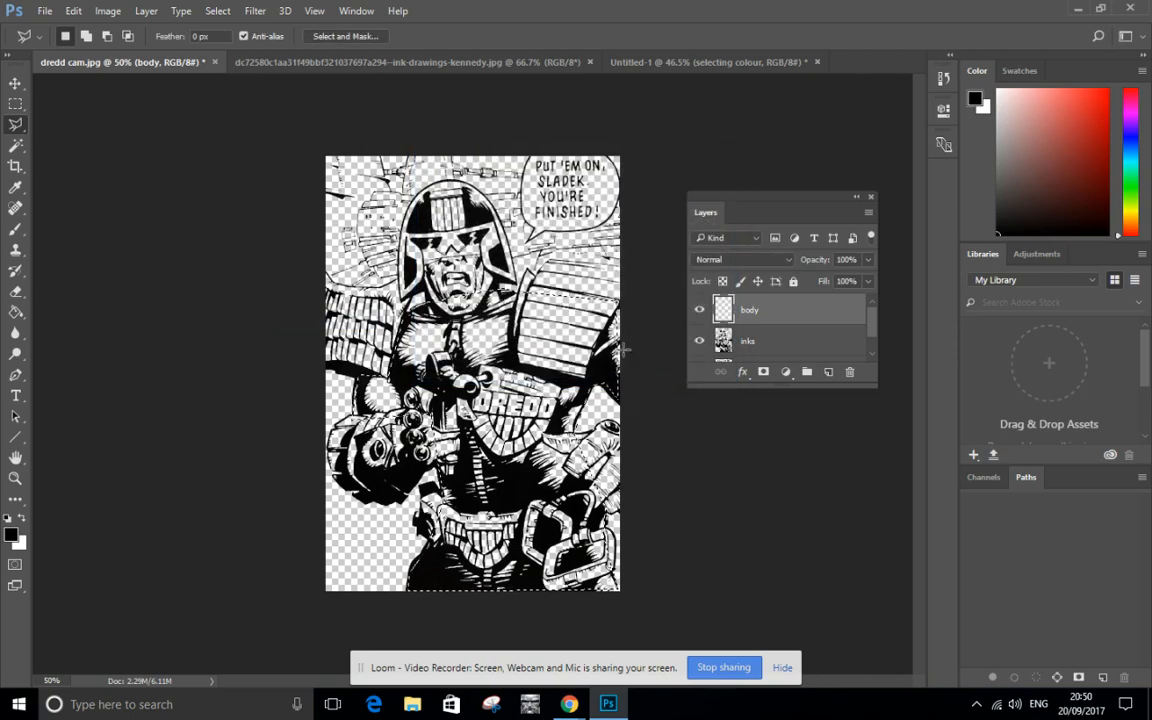
Step: Set the foreground colour to bright blue, hex 222bef
left_click(12, 535)
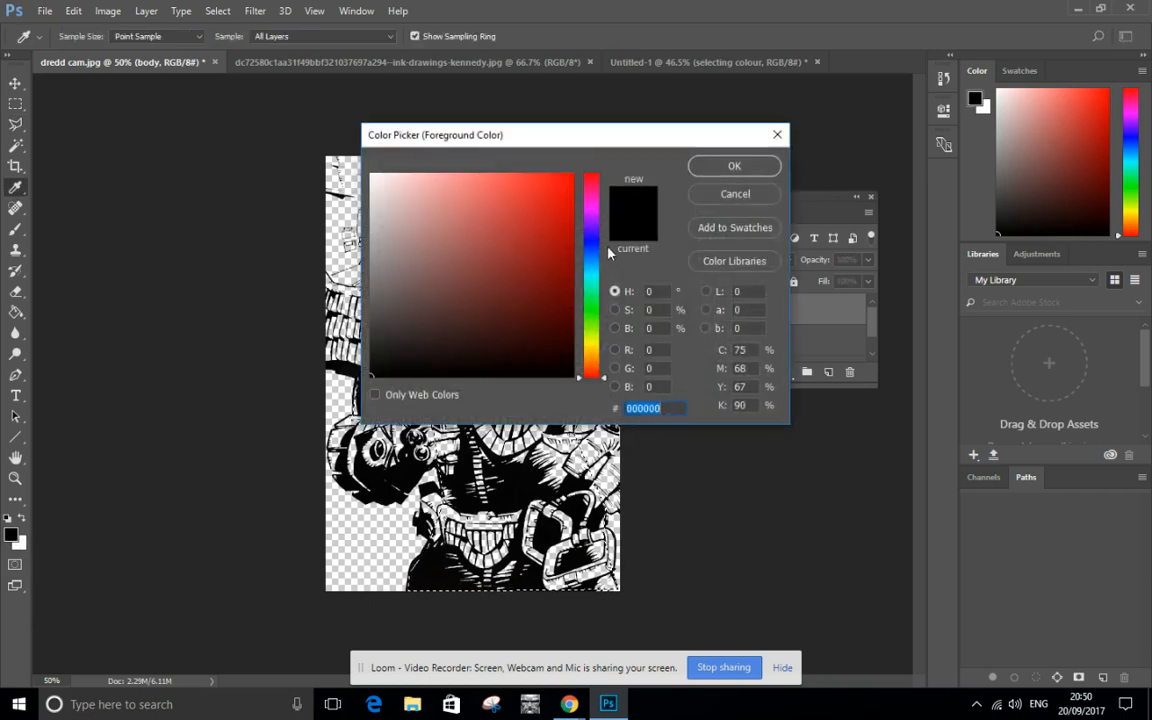
scroll(537, 222, "up", 5)
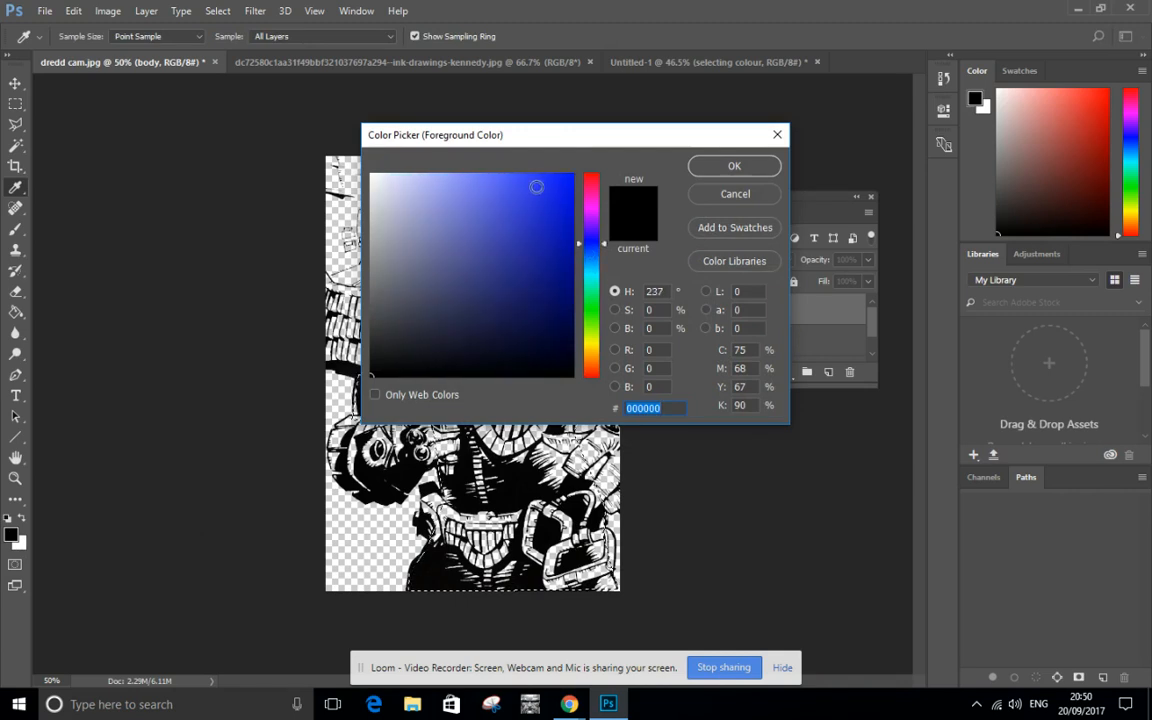
left_click(545, 186)
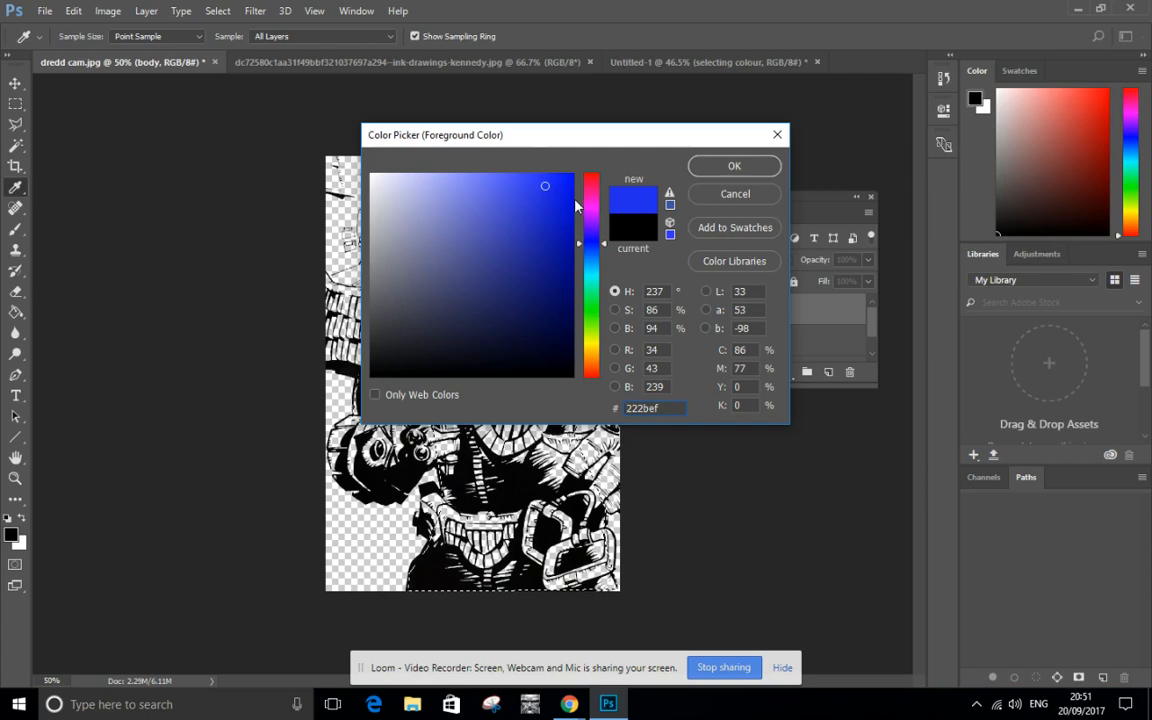
left_click(758, 176)
key("l")
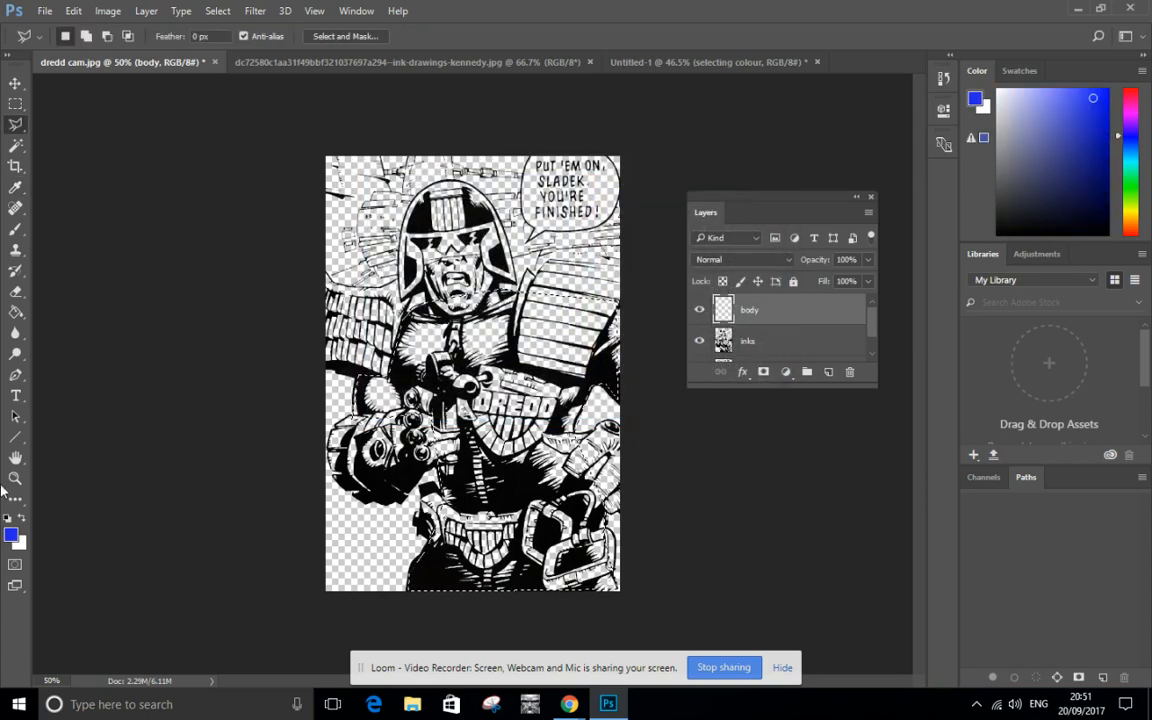
Step: Fill the loaded torso selection with blue on the body layer using the Paint Bucket, and deselect
left_click(16, 314)
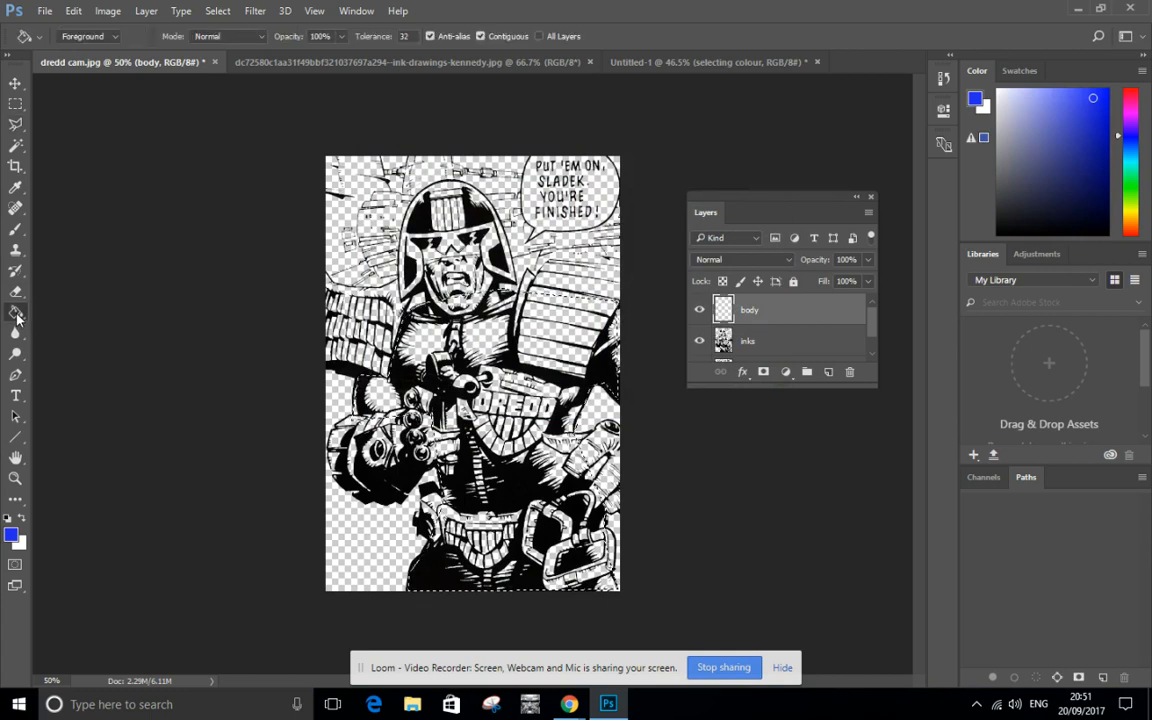
left_click(436, 306)
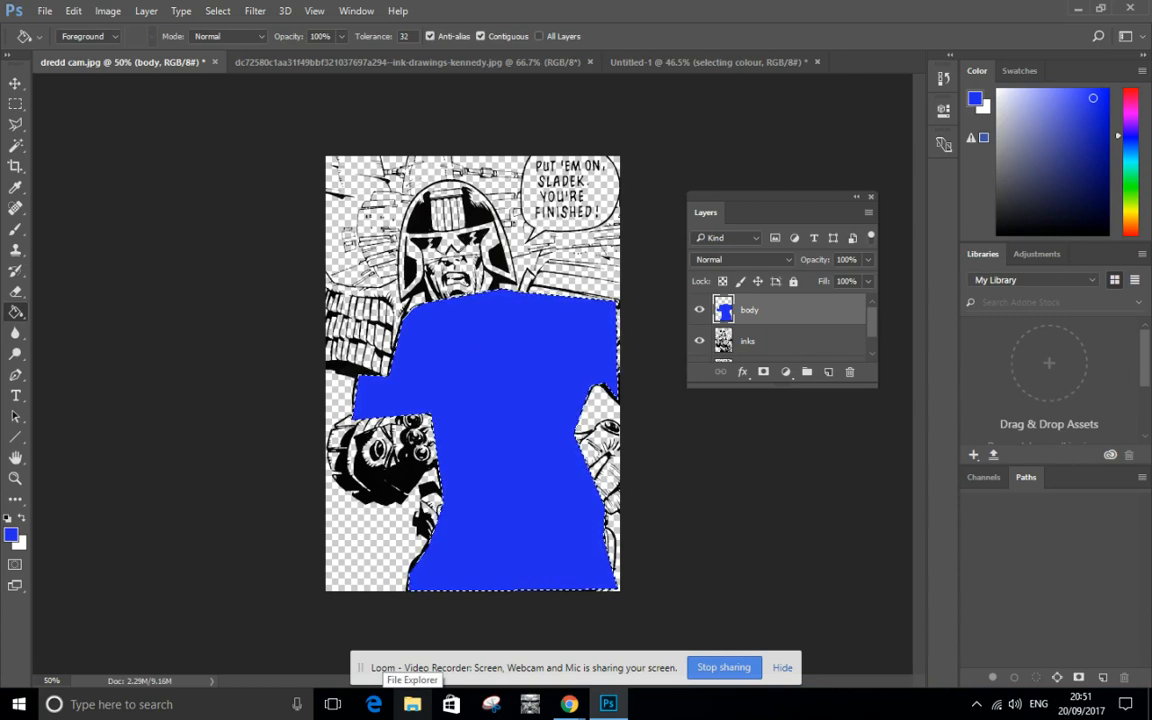
key("ctrl+d")
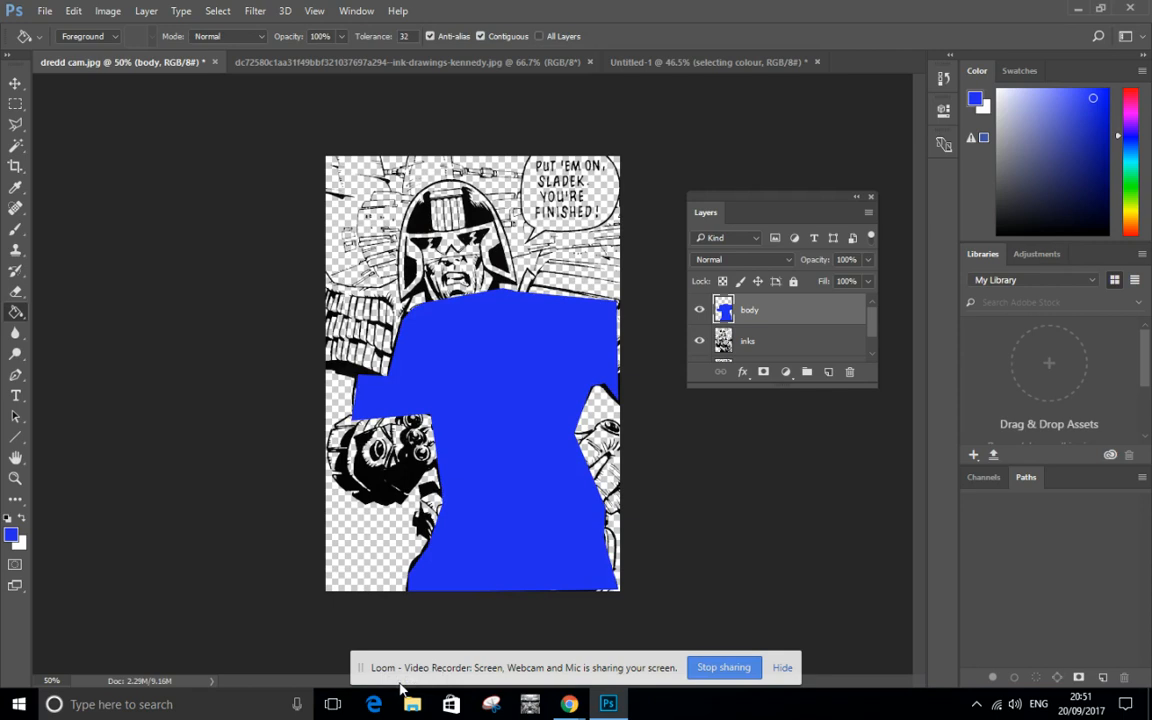
Step: Move the inks layer above the body layer and leave the blue body layer visible
left_click_drag(731, 387, 728, 501)
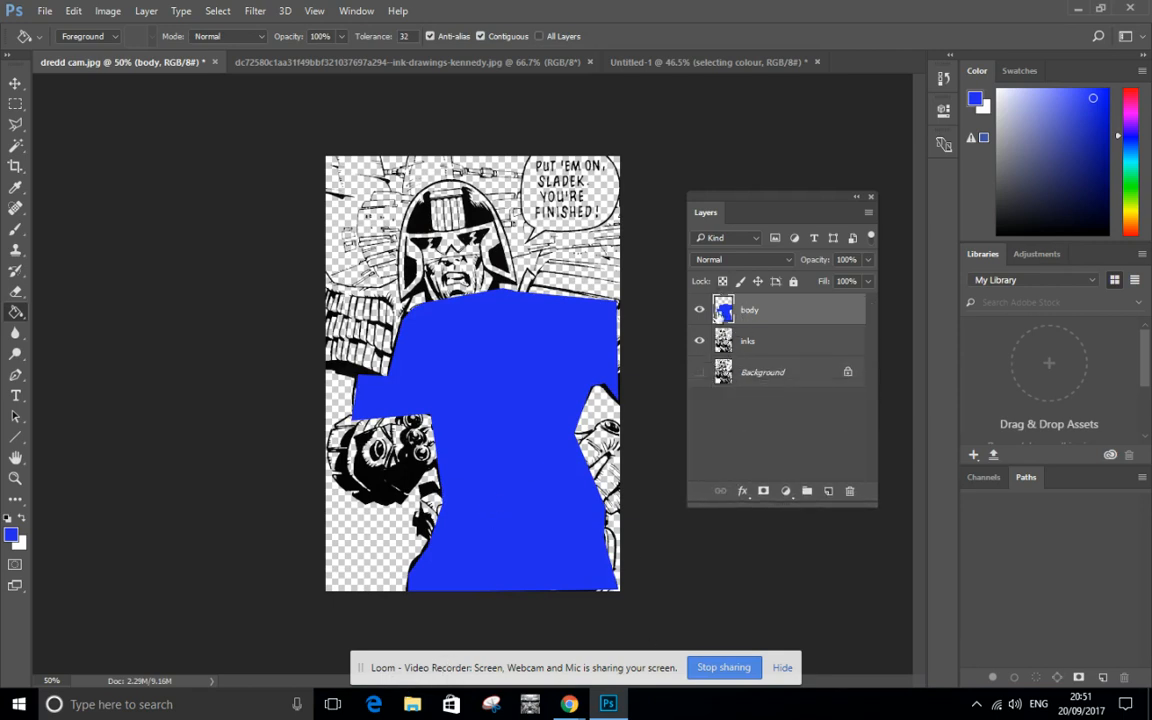
left_click(699, 313)
left_click(699, 313)
left_click(699, 313)
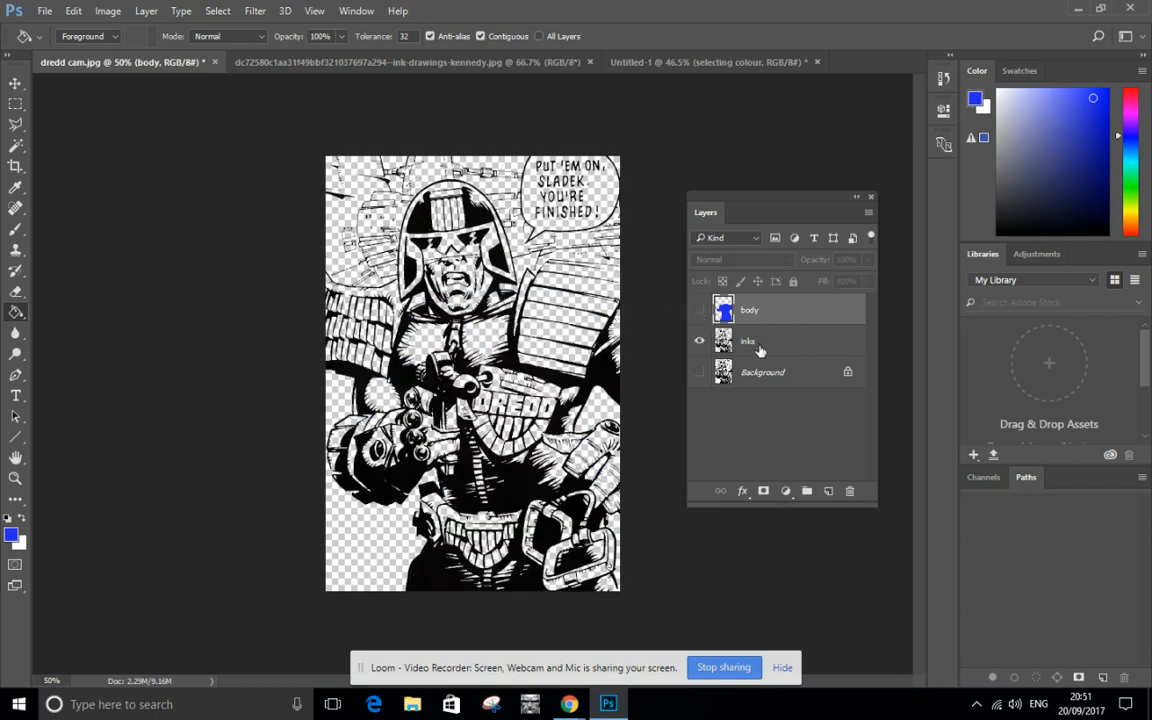
left_click_drag(759, 352, 752, 306)
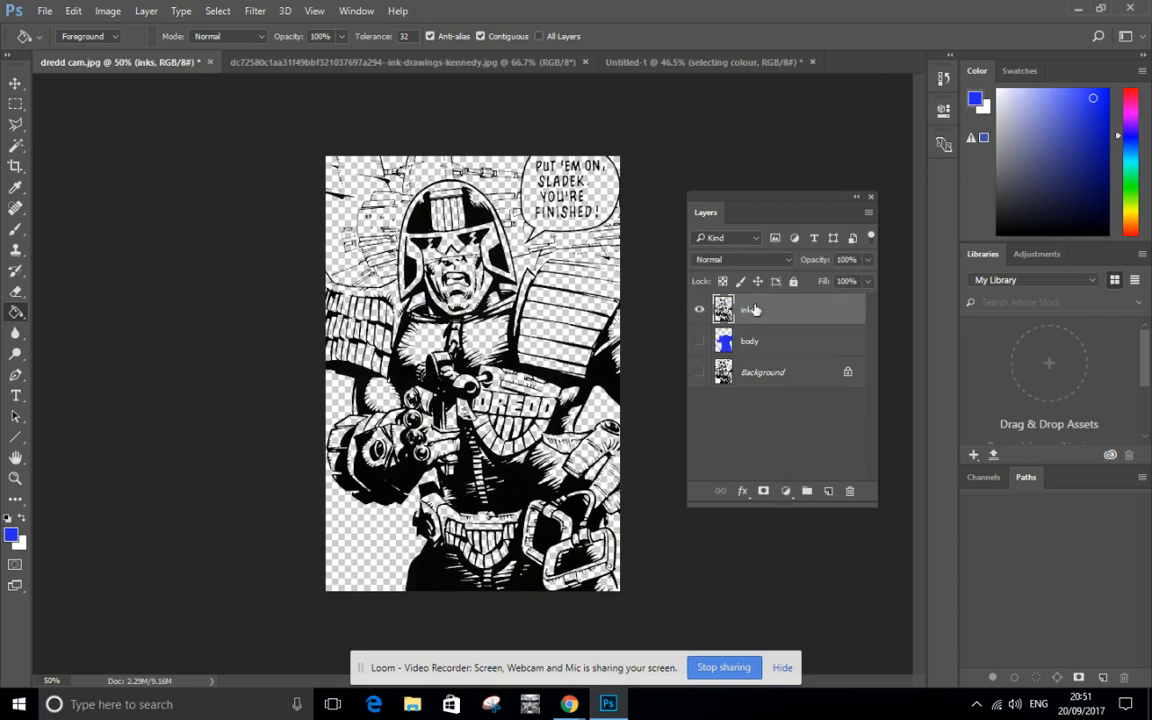
left_click(700, 343)
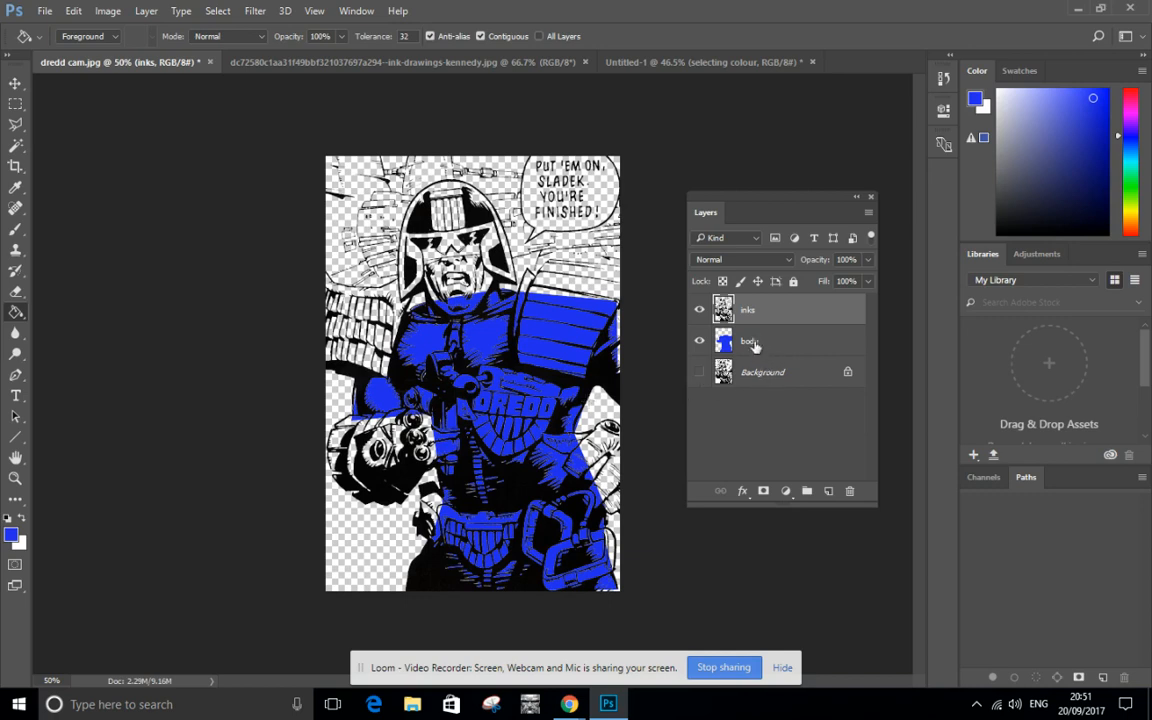
Step: Add a new layer named PADS above the inks layer
left_click(830, 492)
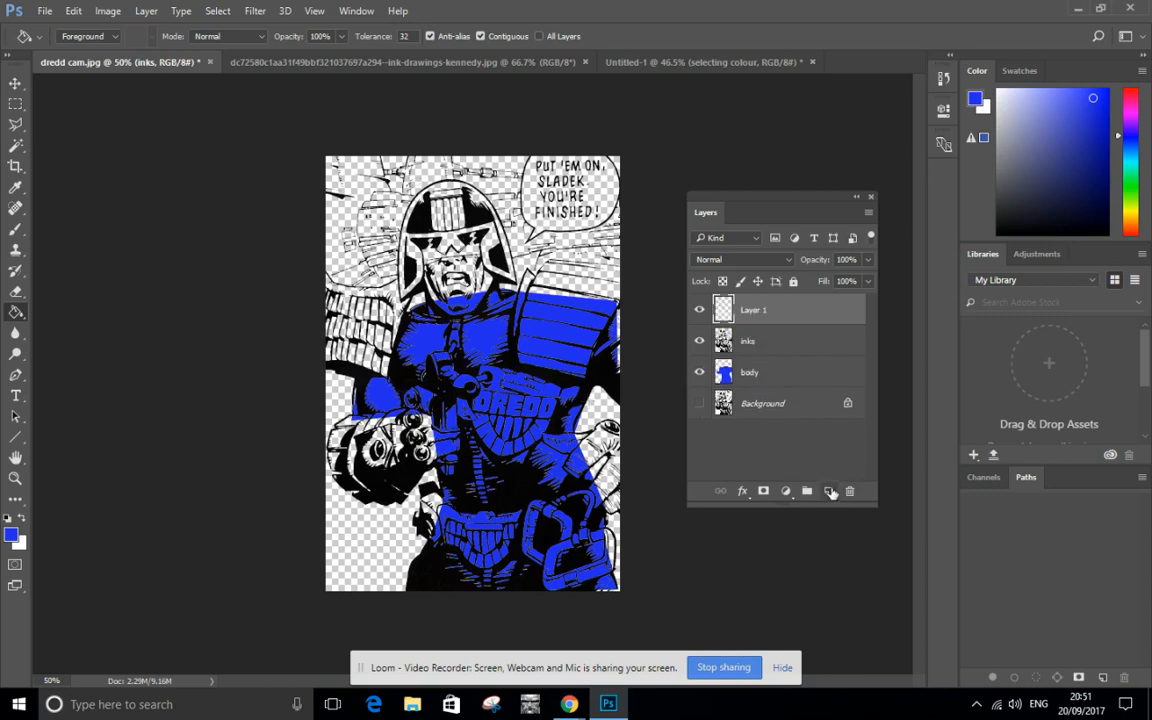
double_click(762, 311)
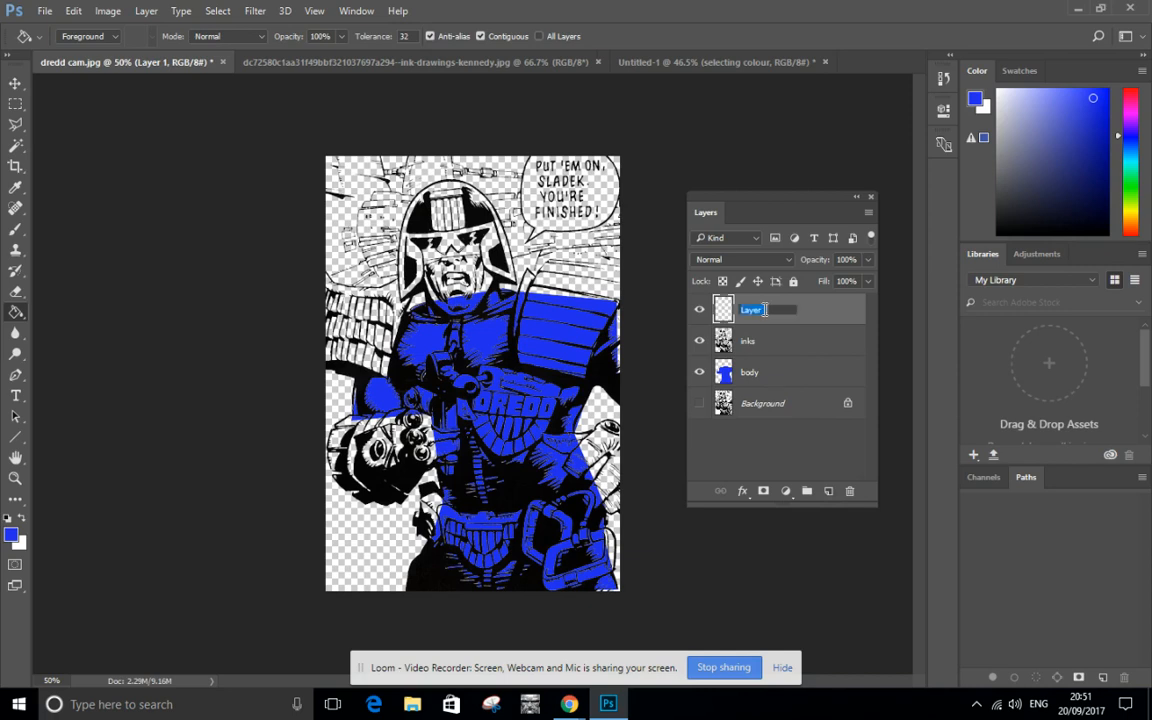
type("PADS")
Step: Outline the large shoulder pad below the speech bubble with a closed Polygonal Lasso selection
left_click(15, 124)
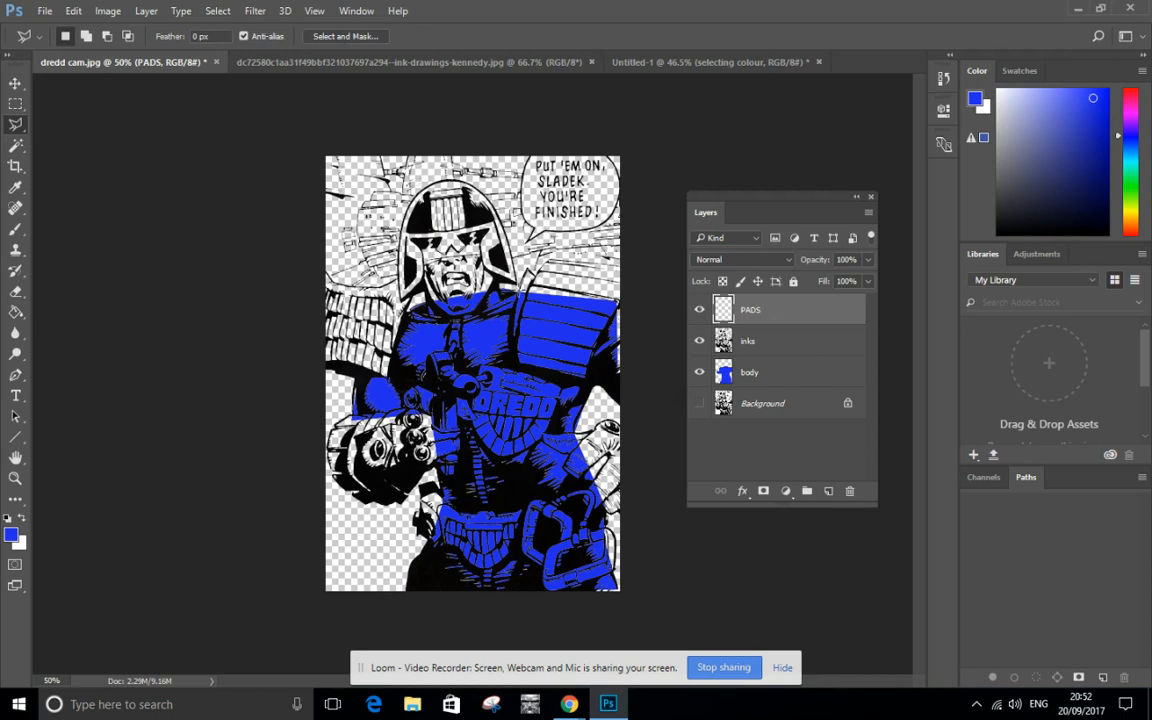
left_click(514, 292)
left_click(514, 349)
left_click(590, 378)
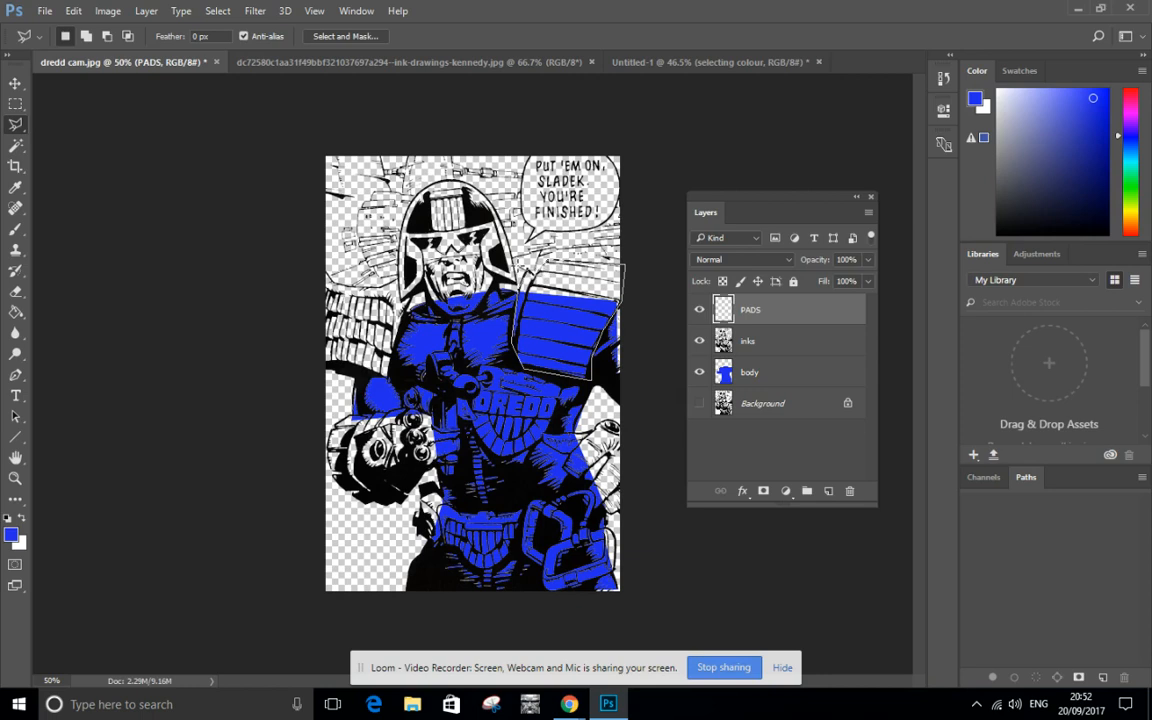
left_click(528, 284)
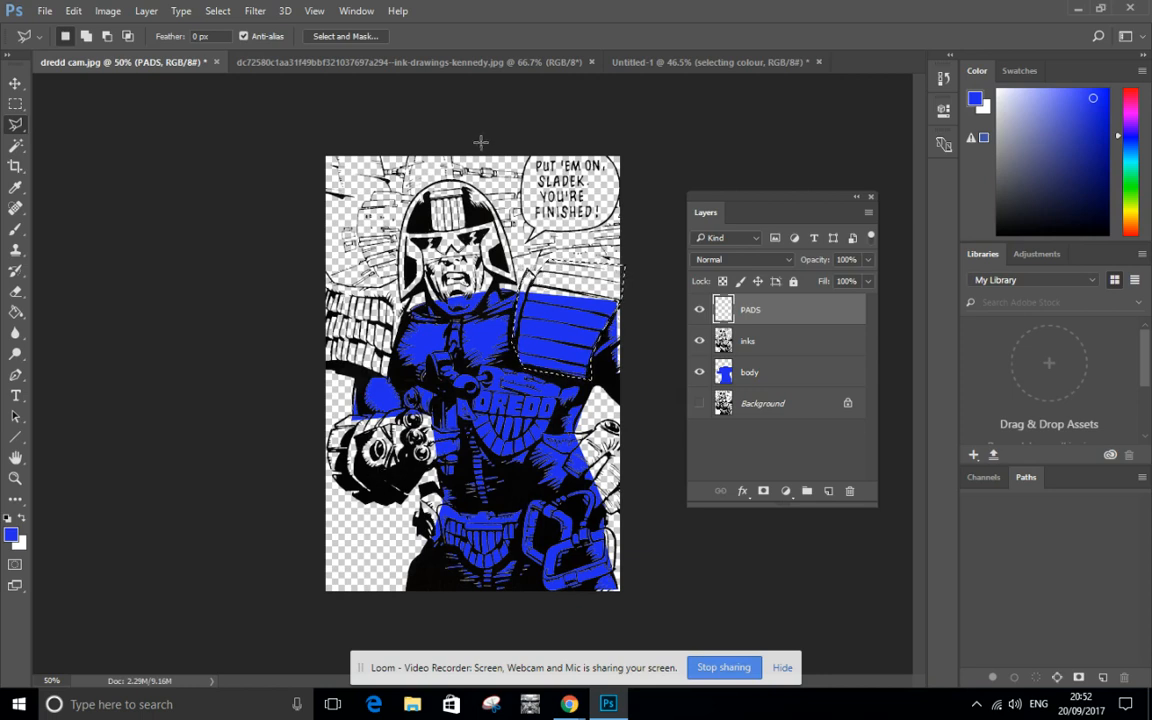
Step: Save the shoulder pad selection as a new channel in dredd cam.jpg, with a name beginning with RIGHT
left_click(217, 10)
left_click(256, 346)
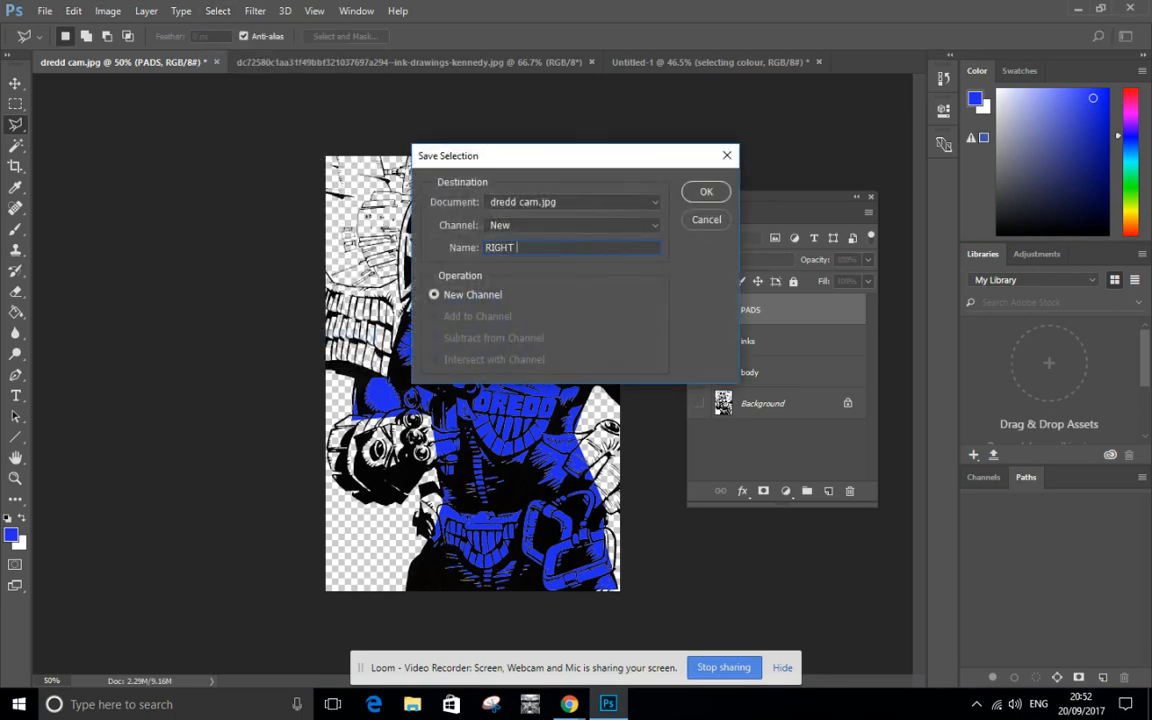
left_click(706, 191)
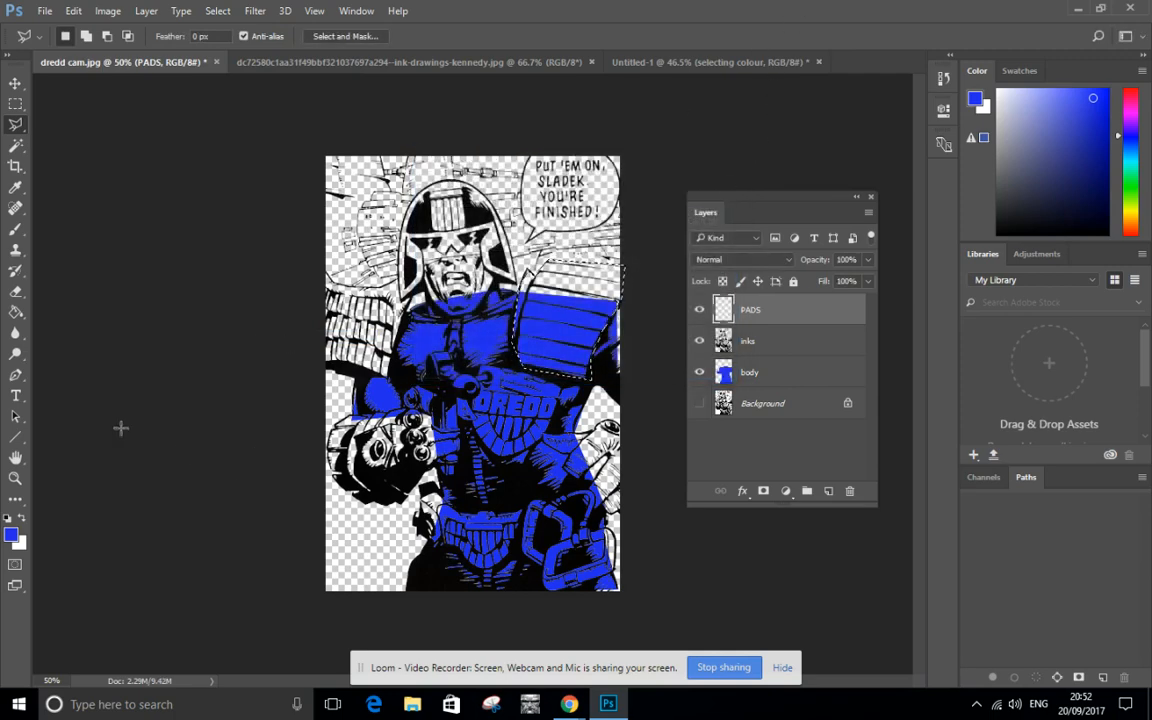
Step: Set the foreground colour to golden yellow, hex f1d90b
left_click(11, 535)
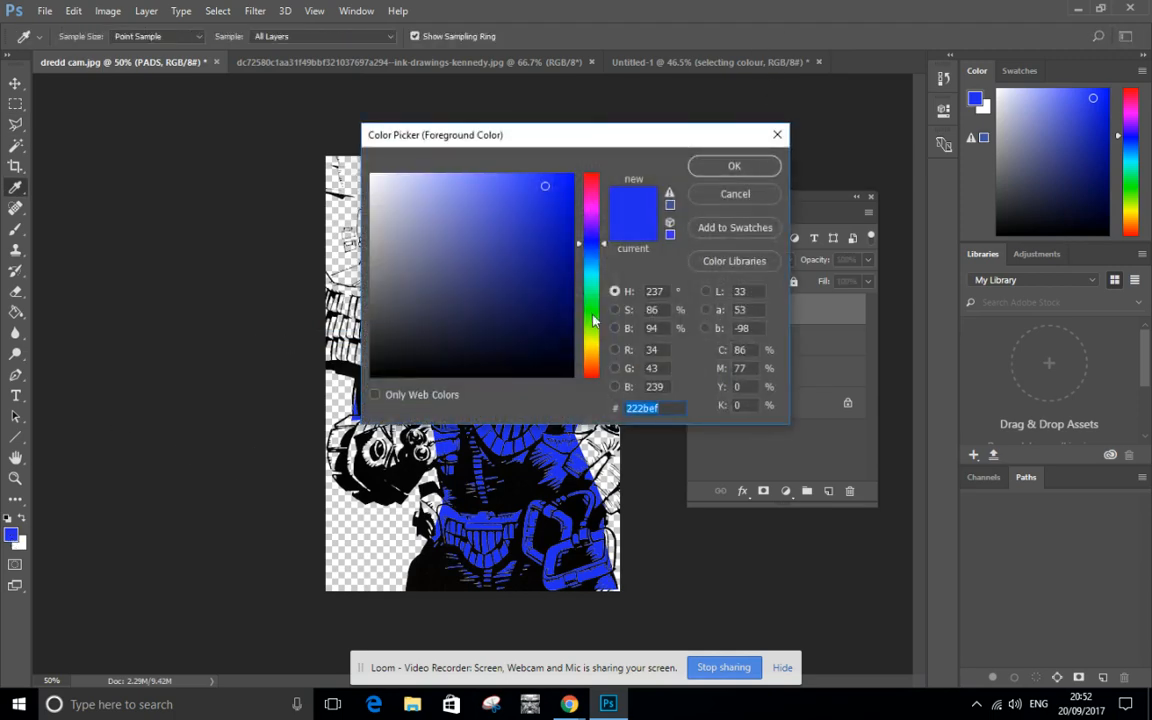
left_click(591, 346)
left_click(556, 188)
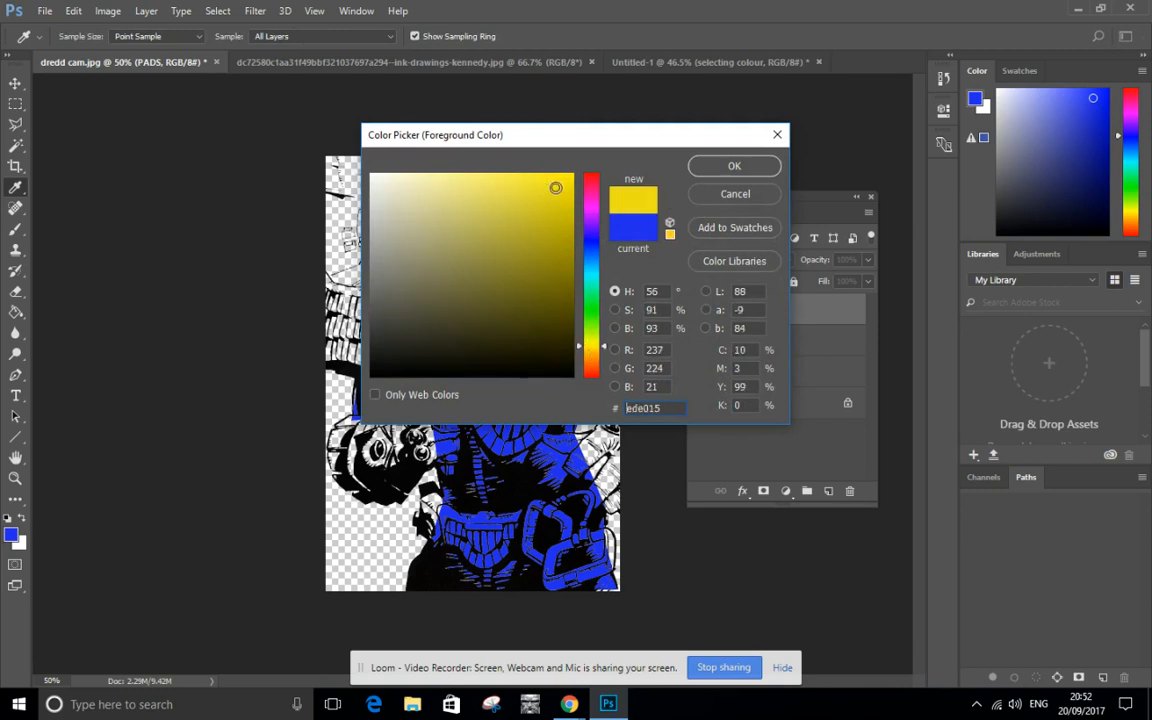
left_click(590, 345)
left_click(590, 348)
left_click(564, 184)
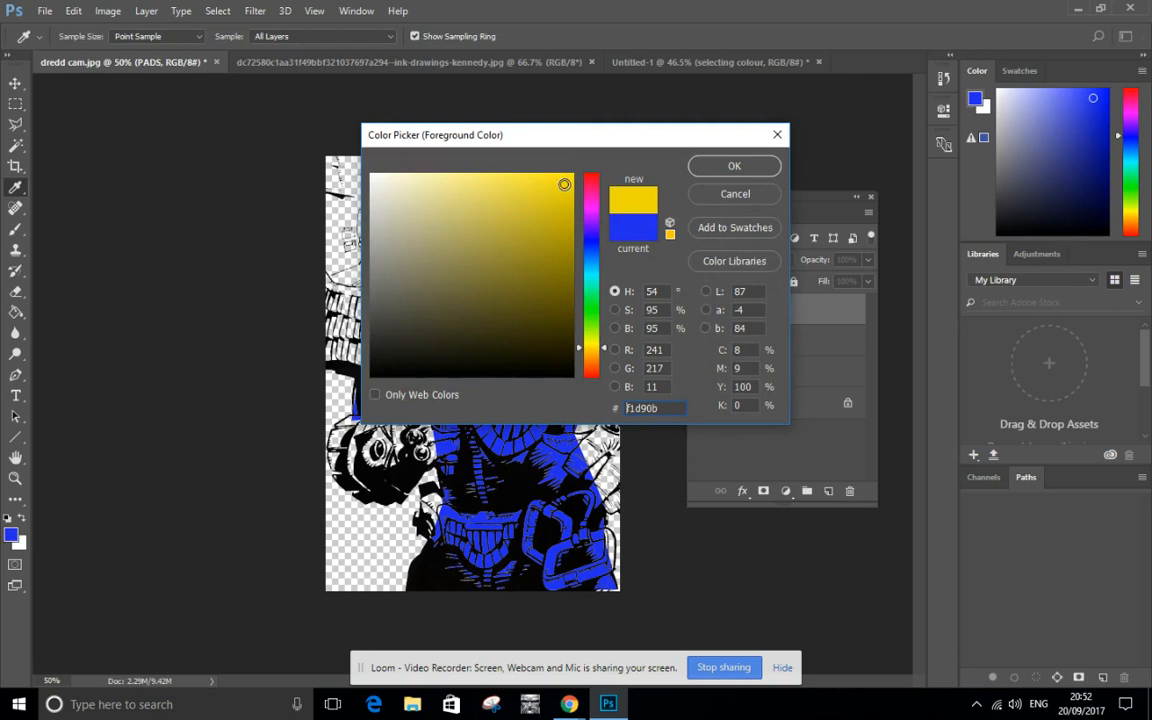
left_click(697, 168)
Step: Fill the shoulder pad selection with yellow on the PADS layer using the Paint Bucket
key("l")
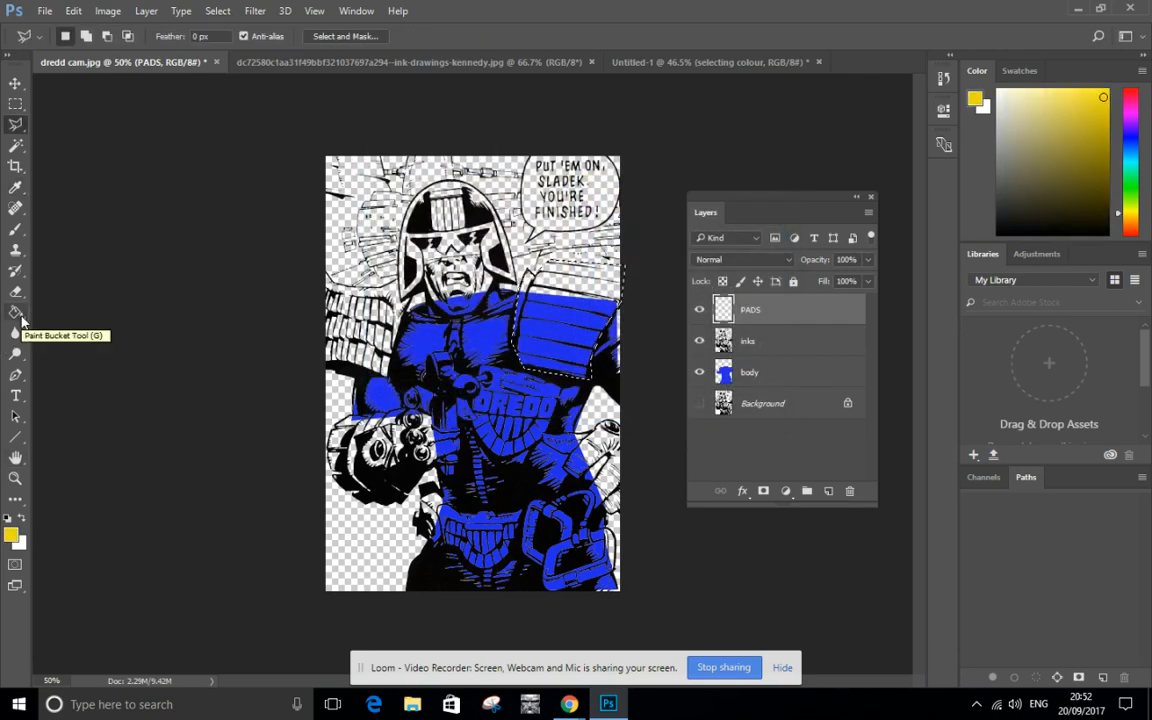
left_click_drag(22, 318, 44, 316)
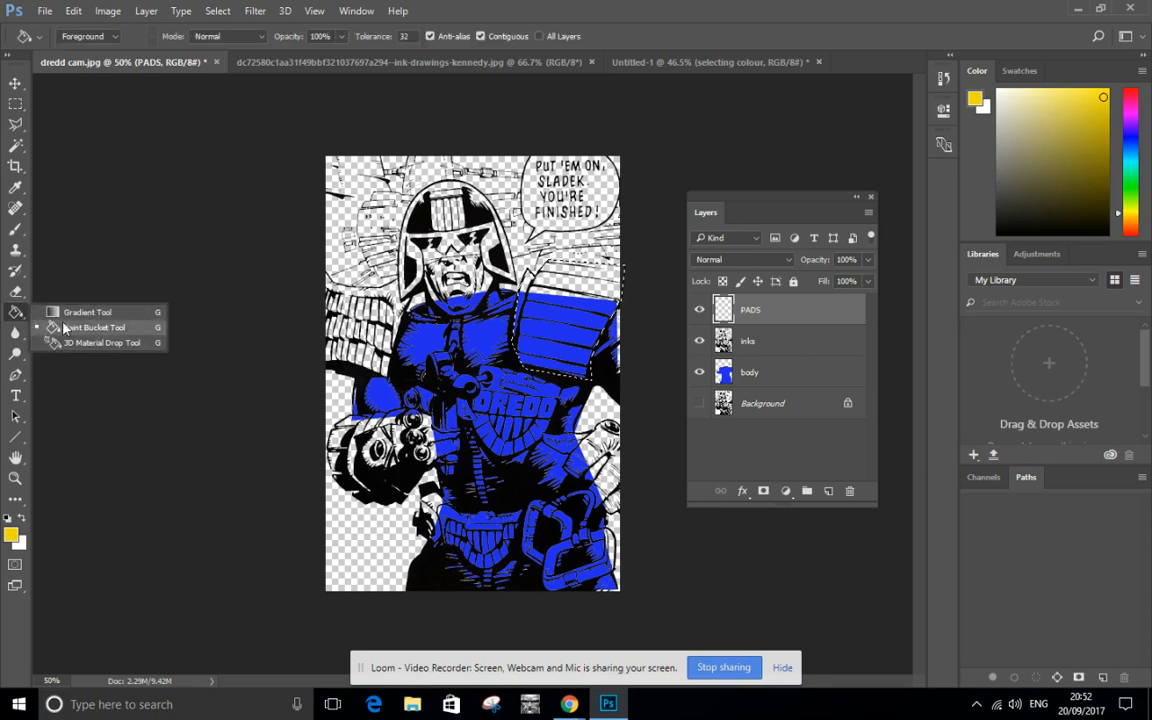
left_click(62, 328)
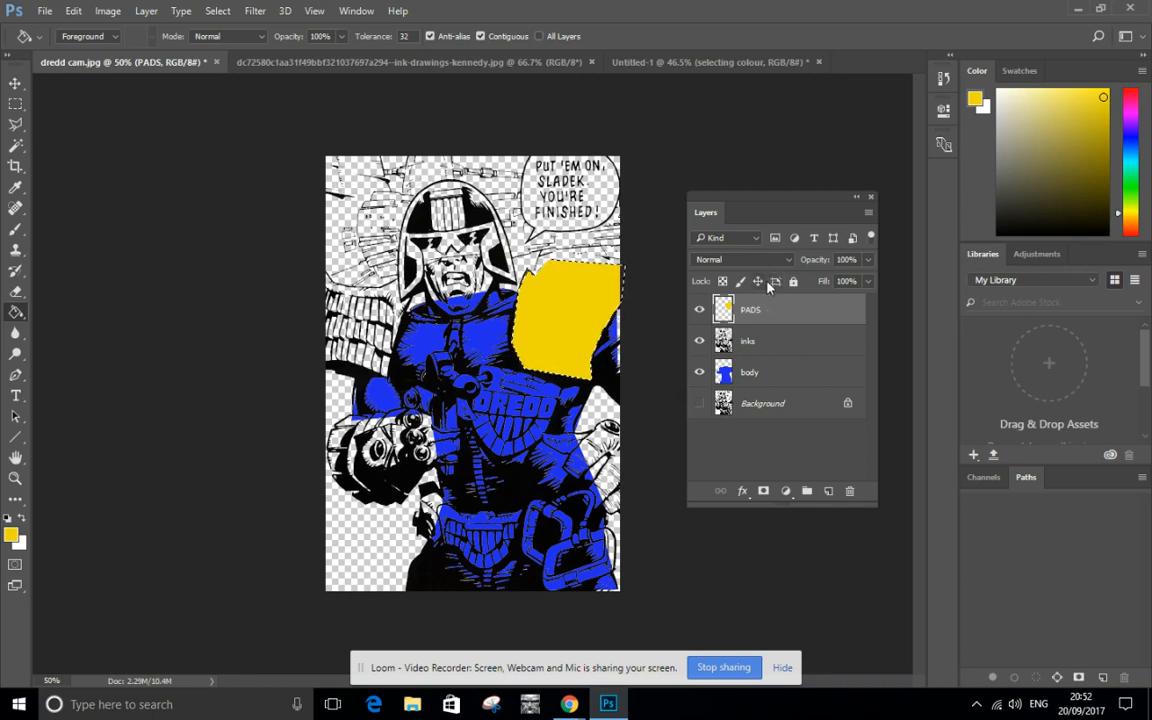
Step: Move the inks layer above the PADS layer and hide the body layer
left_click_drag(762, 344, 768, 311)
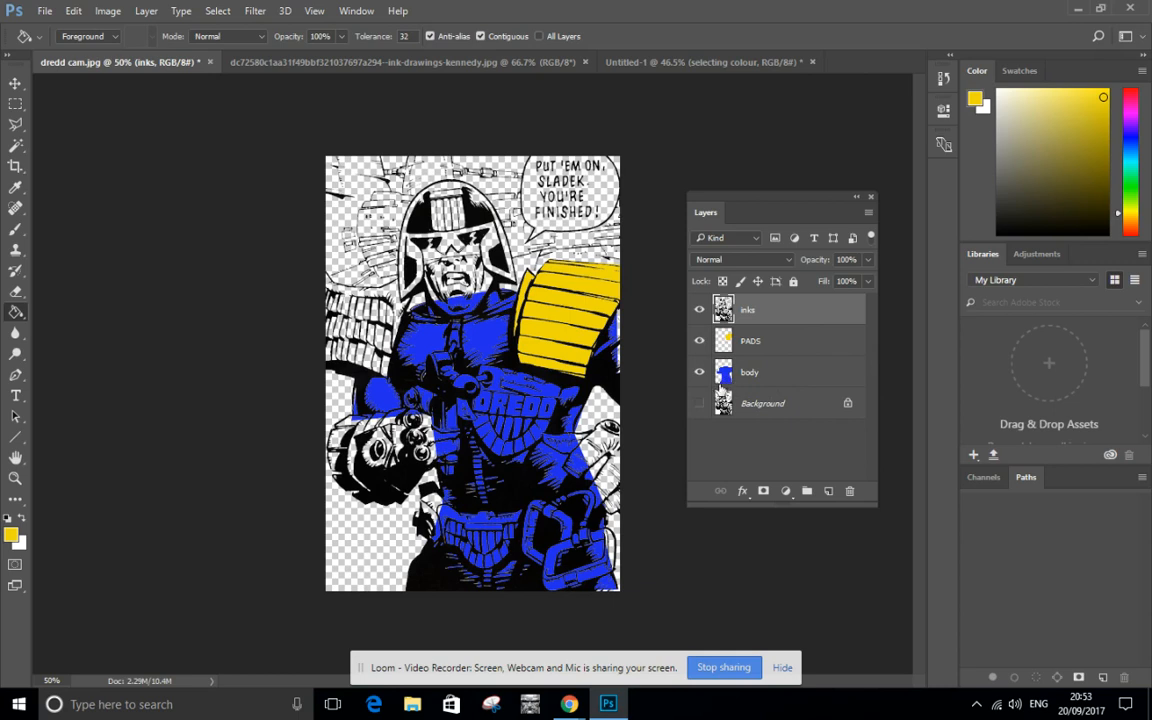
left_click(700, 373)
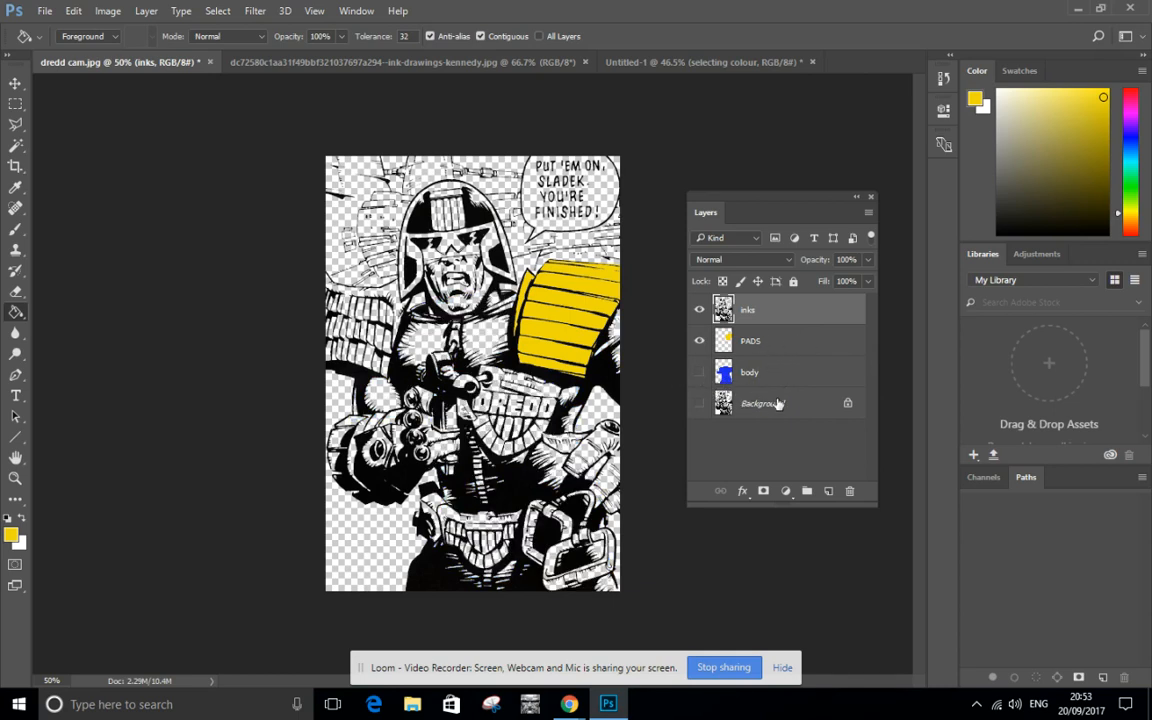